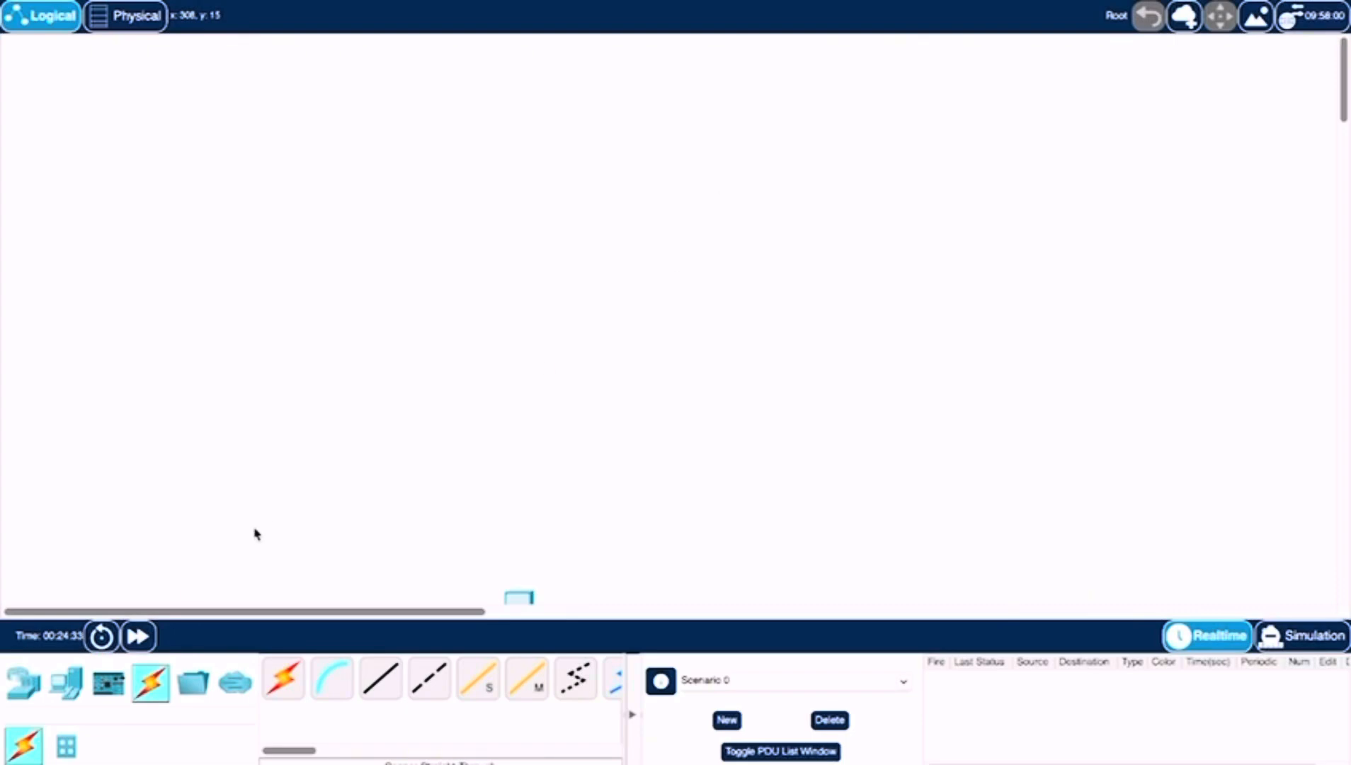
- Place a PC in the upper area of the workspace and a 1941 router below and beside it
click(21, 682)
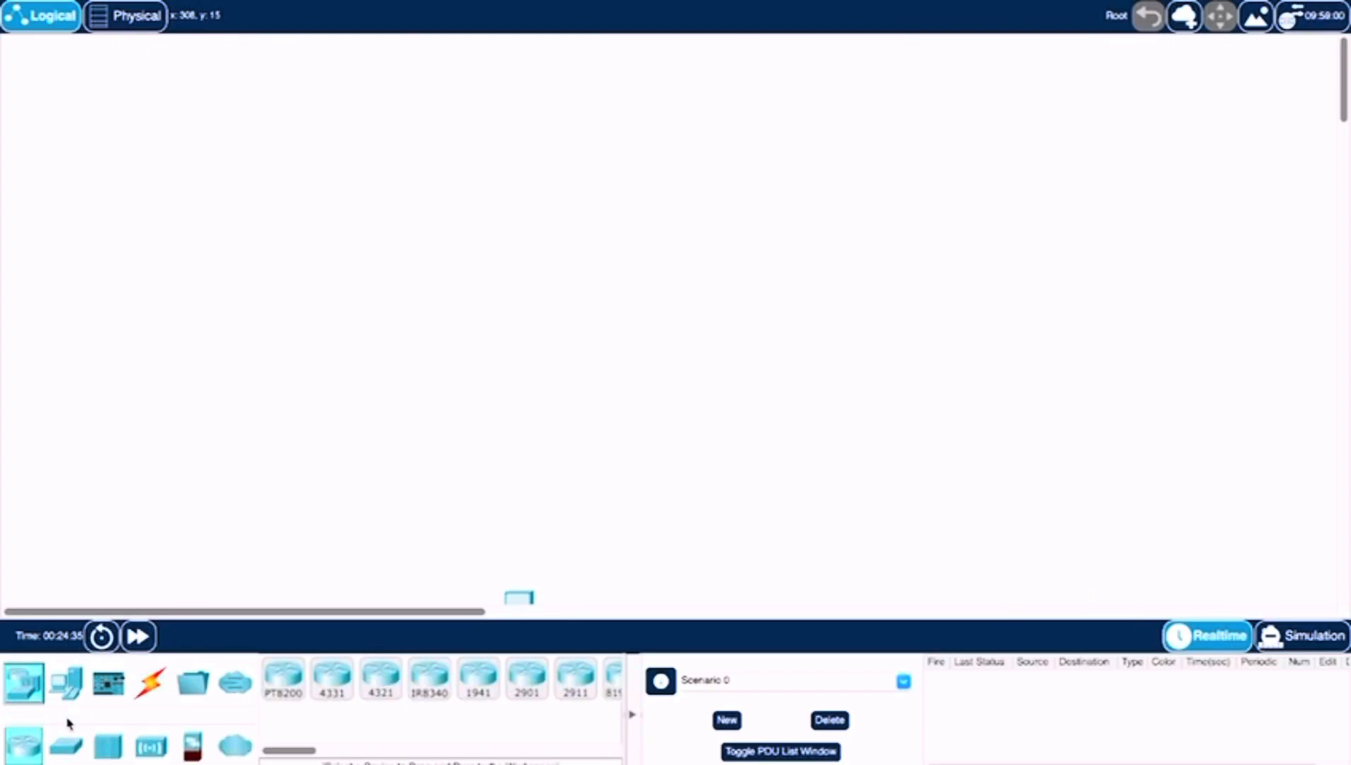
click(68, 683)
drag(67, 684, 414, 238)
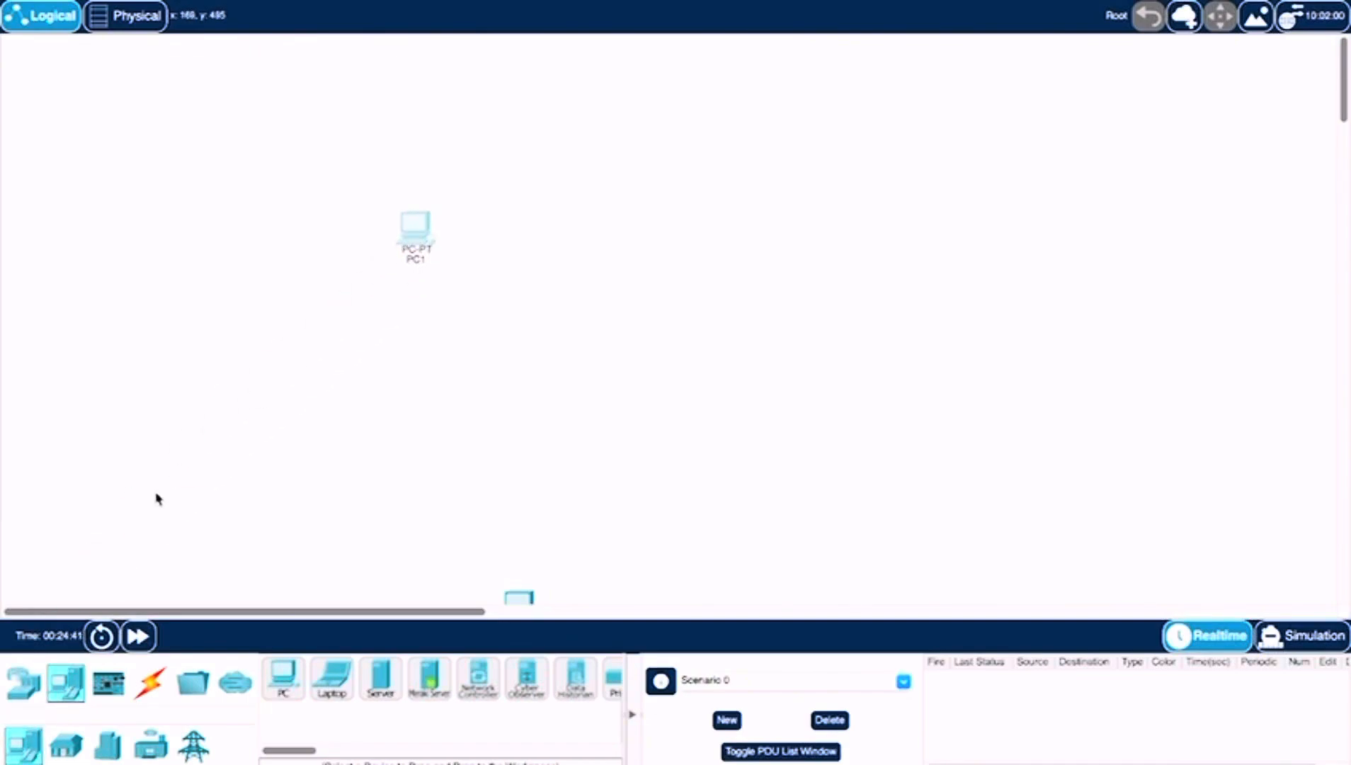
click(29, 684)
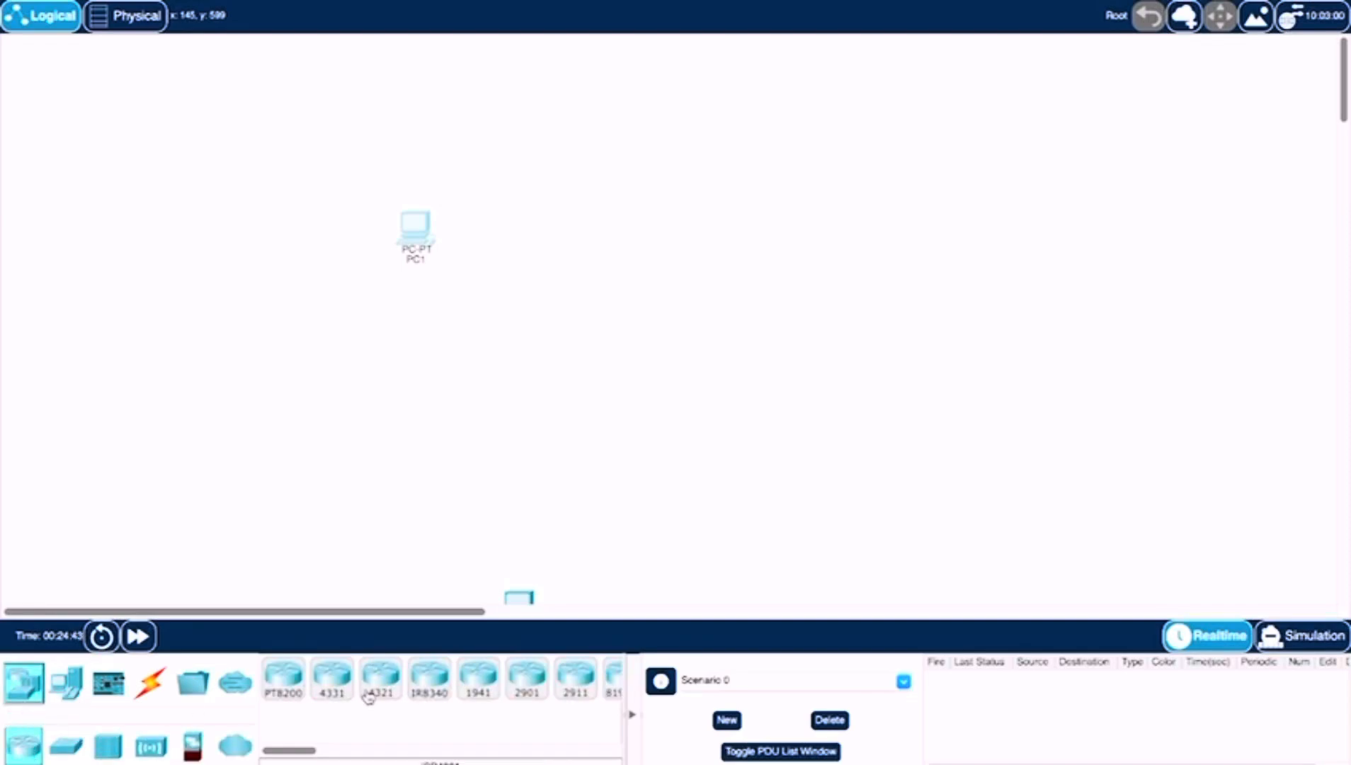
drag(480, 690, 561, 327)
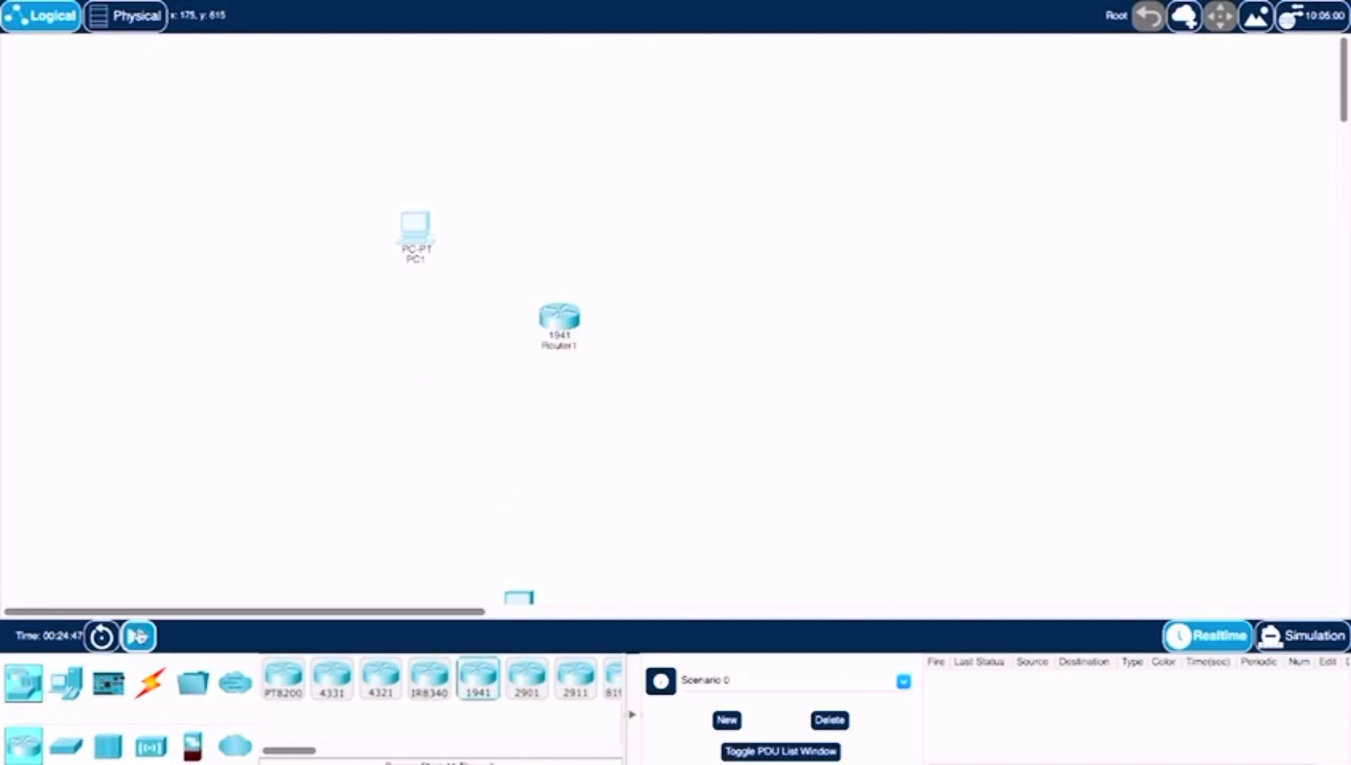
- Add a 2960 switch and arrange the devices with the router below the PC and the switch beside them
click(68, 748)
drag(296, 691, 555, 266)
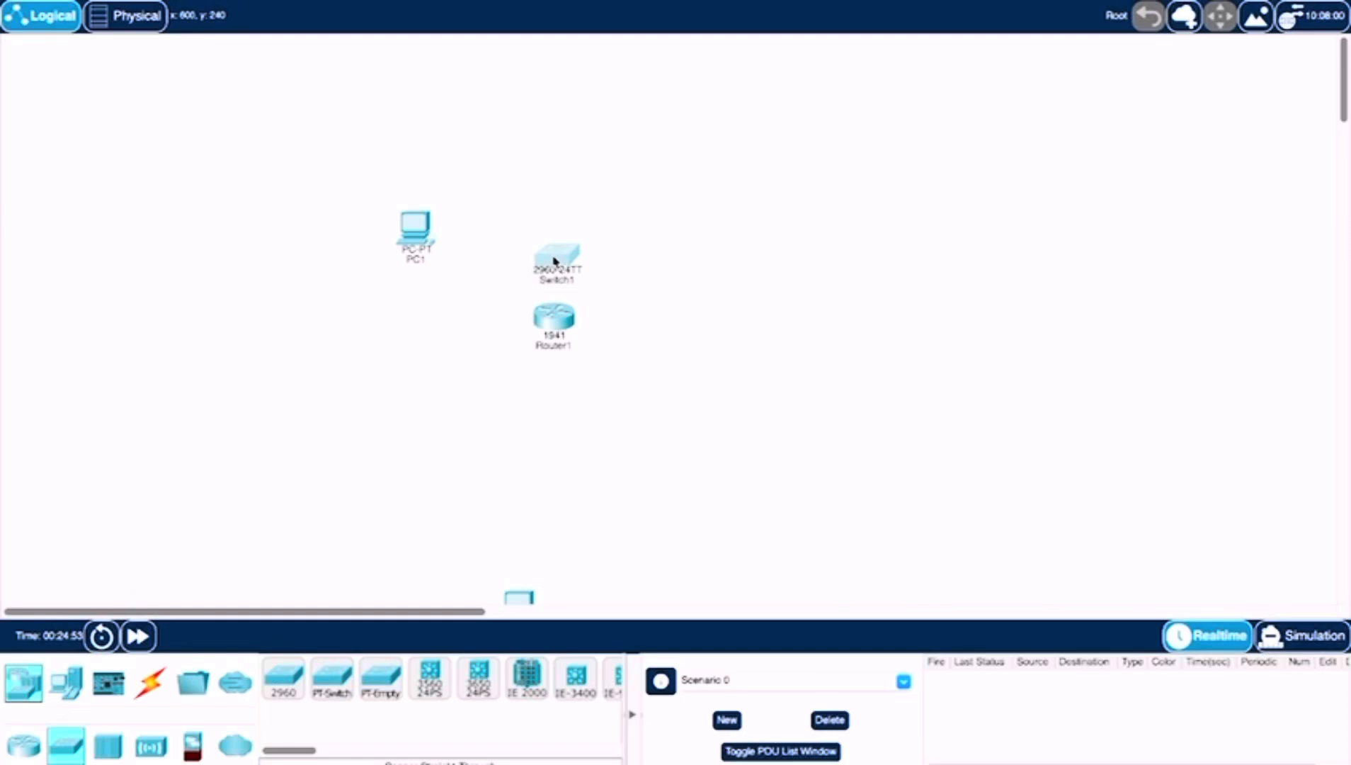
drag(545, 335, 392, 396)
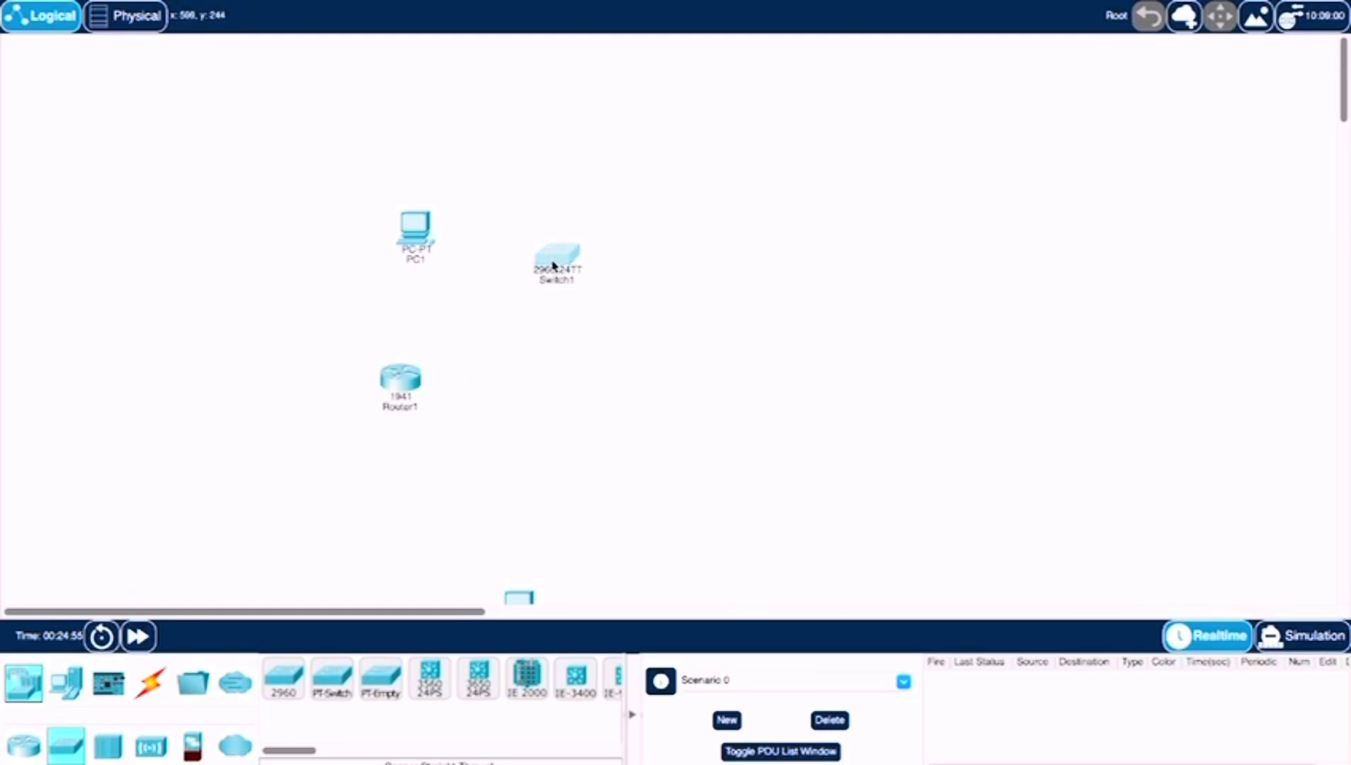
drag(556, 264, 553, 309)
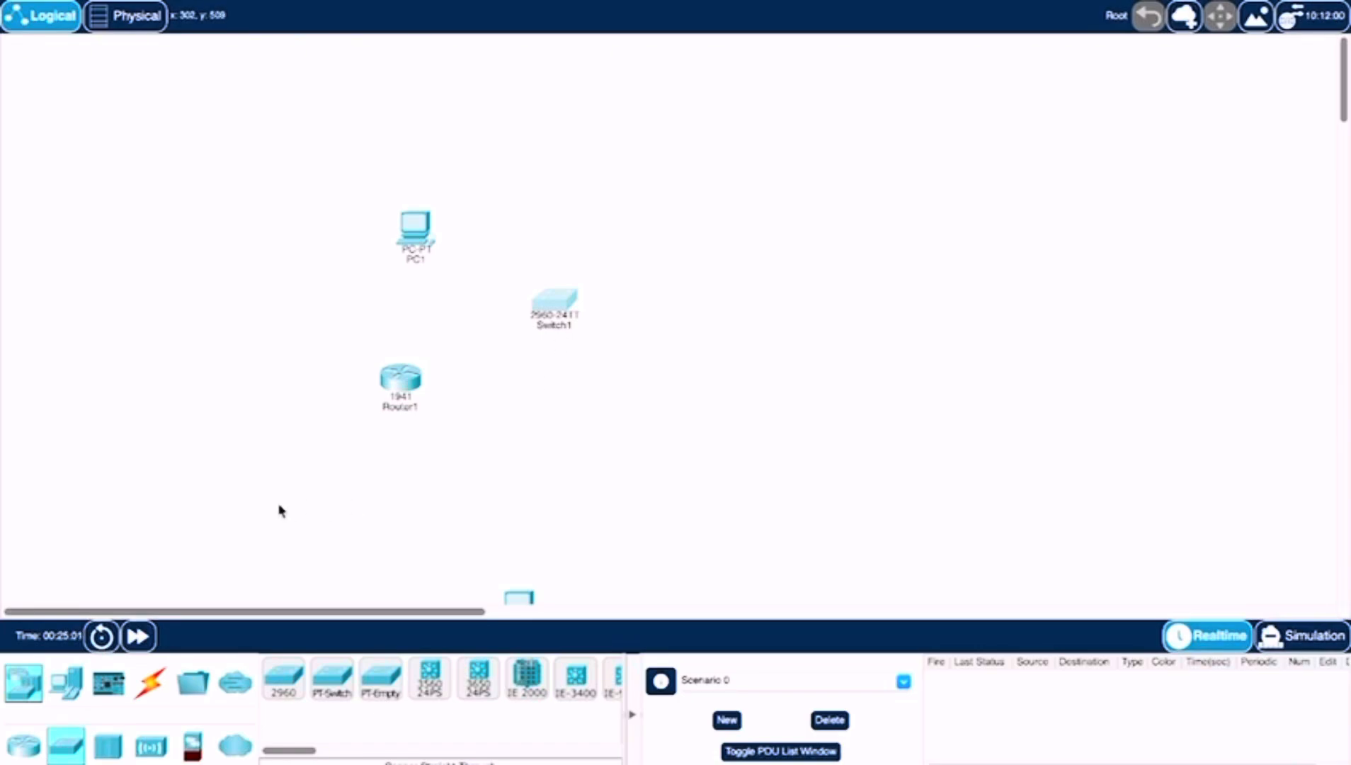
- Connect PC1's FastEthernet0 port to Switch1's FastEthernet0/1 port with a copper straight-through cable
click(149, 682)
click(375, 681)
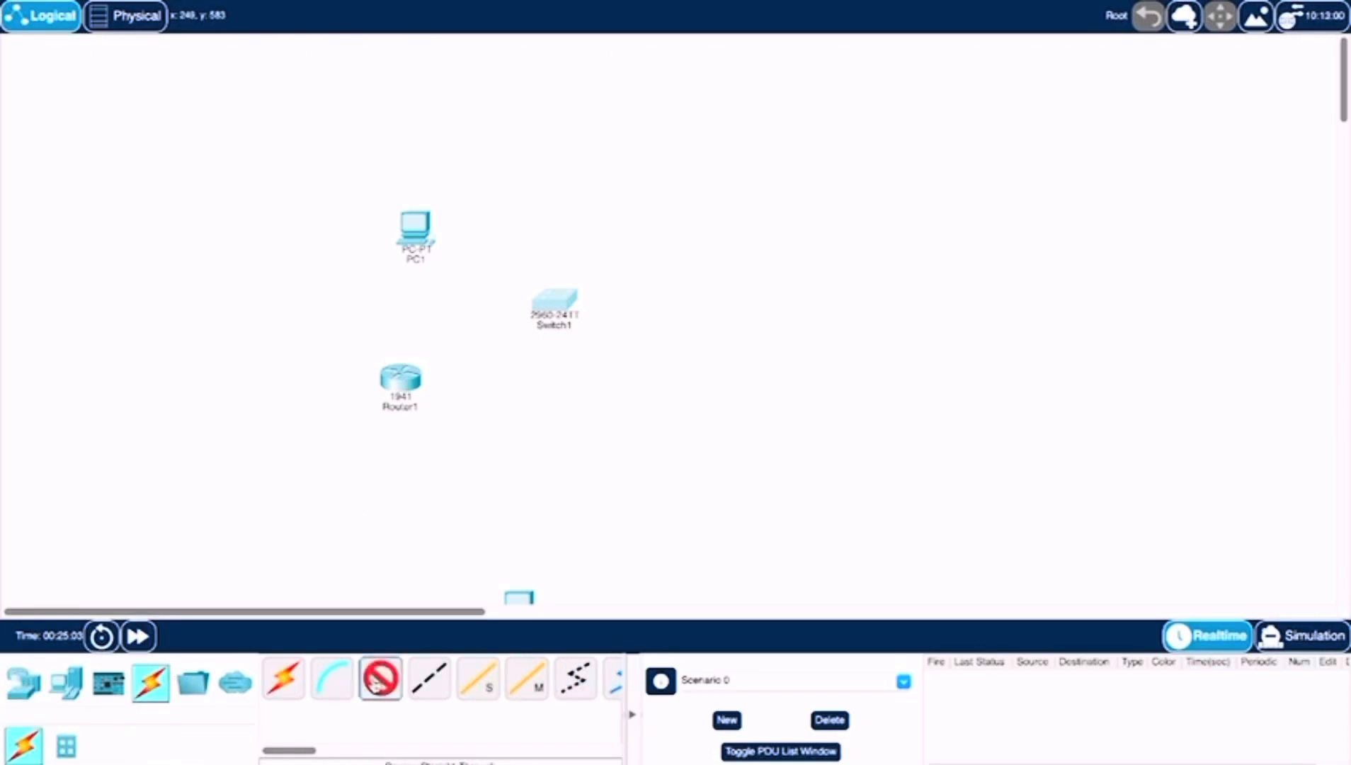
click(426, 240)
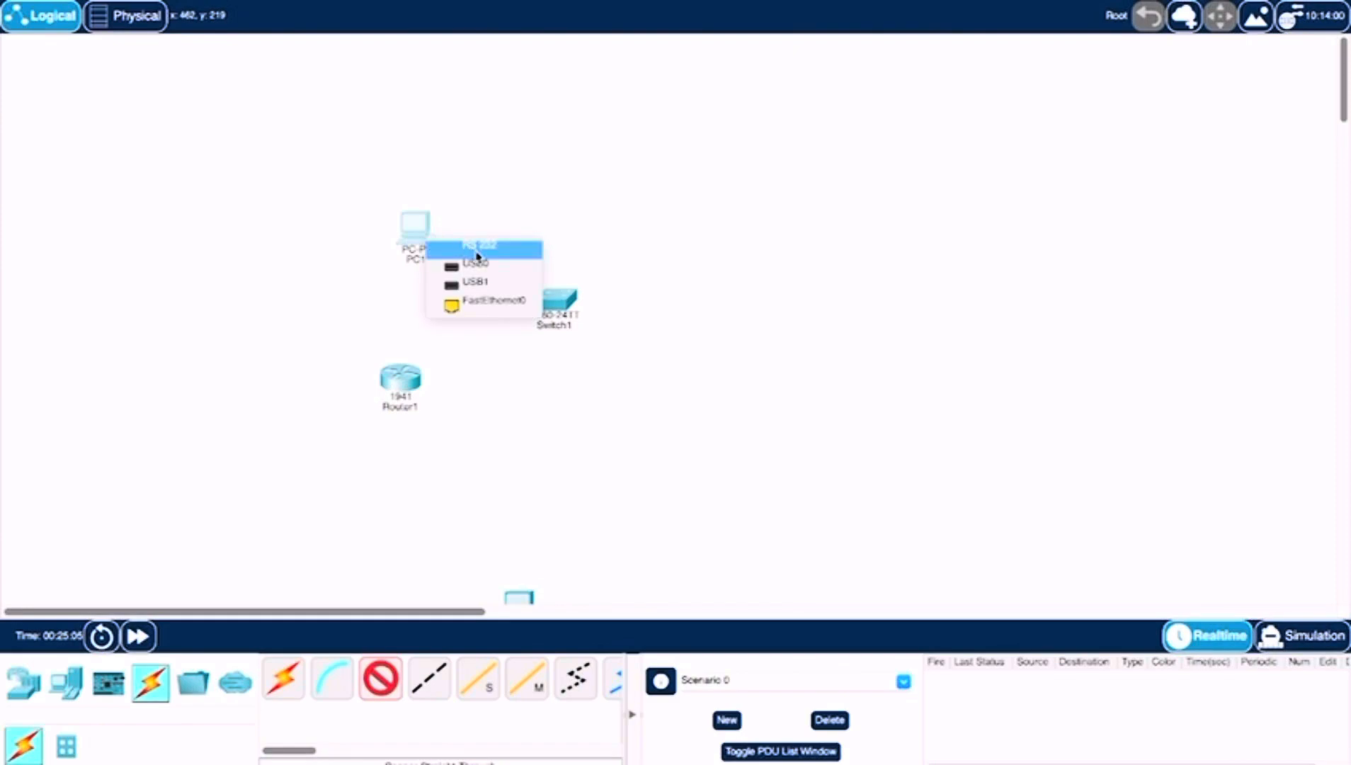
click(485, 306)
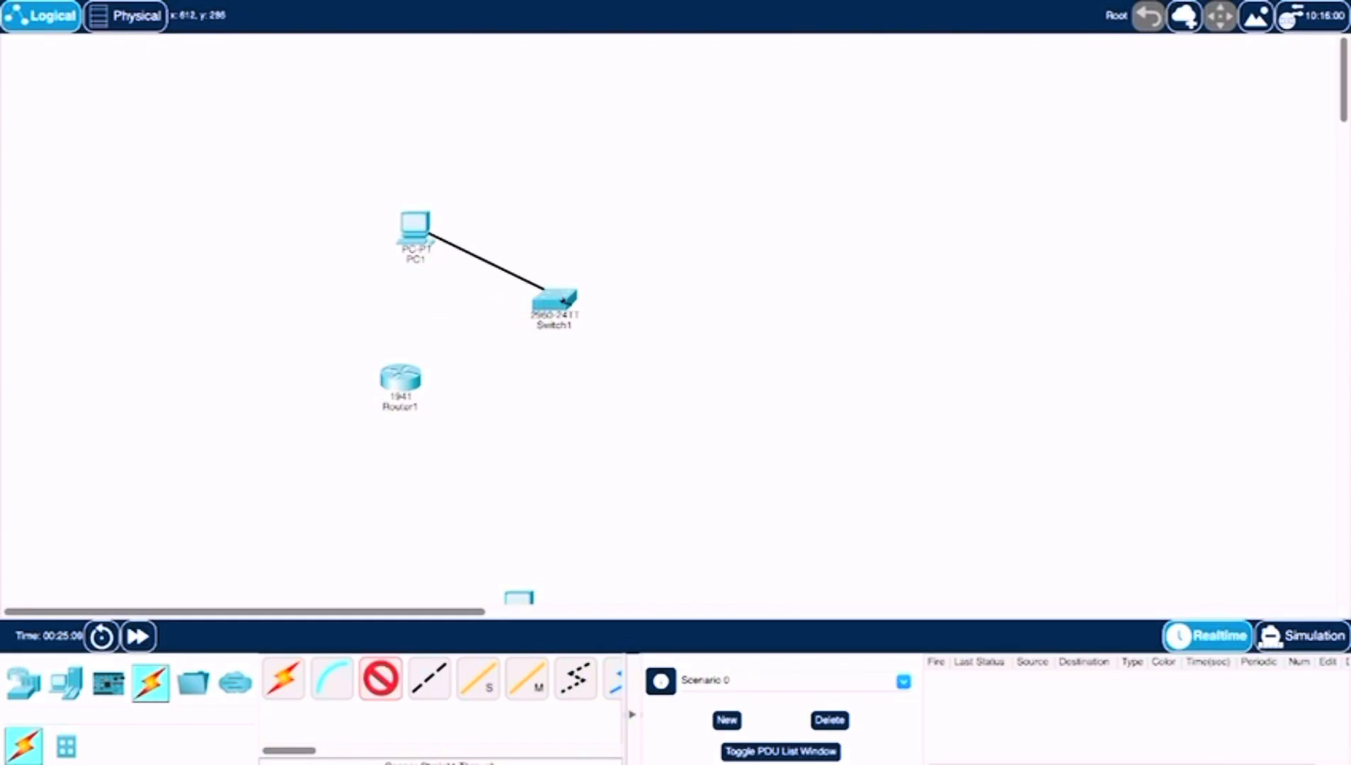
click(552, 303)
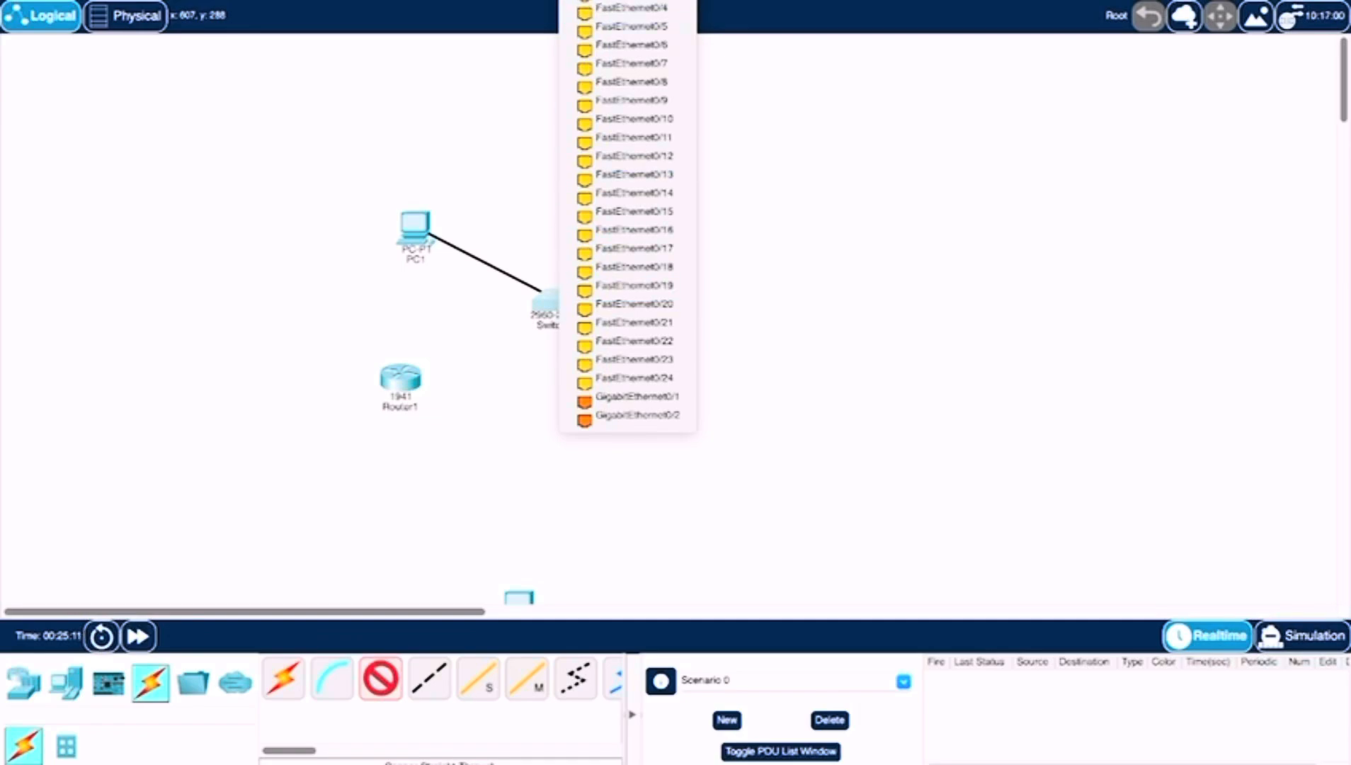
click(594, 1)
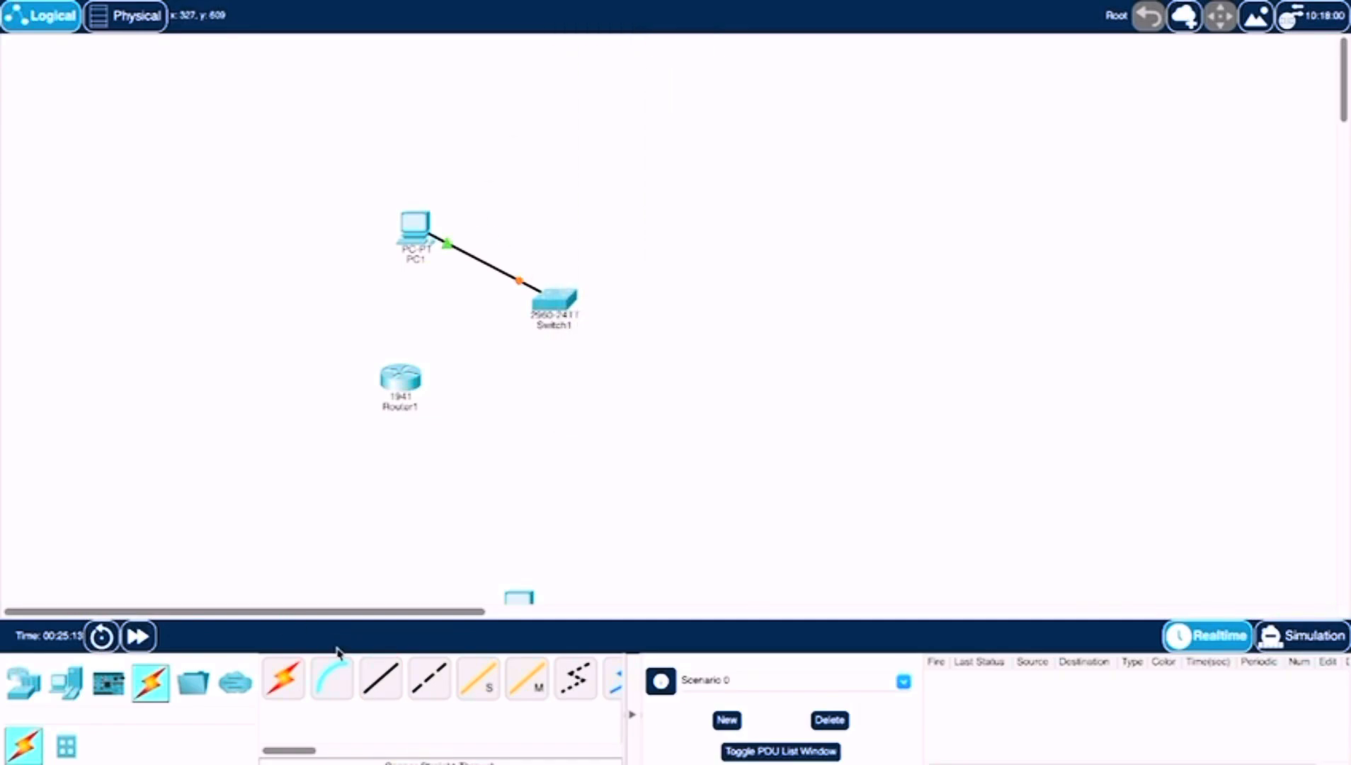
- Connect Switch1's FastEthernet0/2 port to Router1's GigabitEthernet0/0 port with a copper straight-through cable
click(381, 678)
click(545, 312)
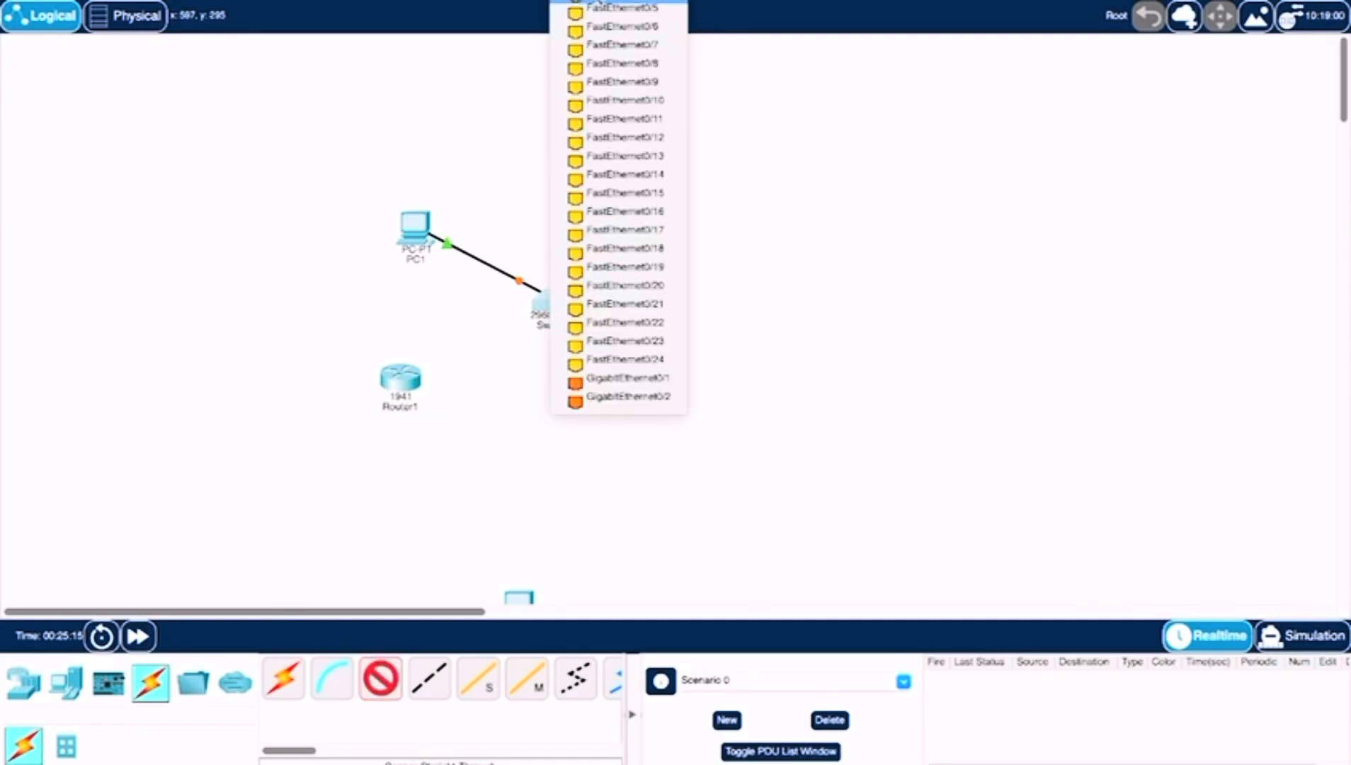
click(593, 6)
click(398, 377)
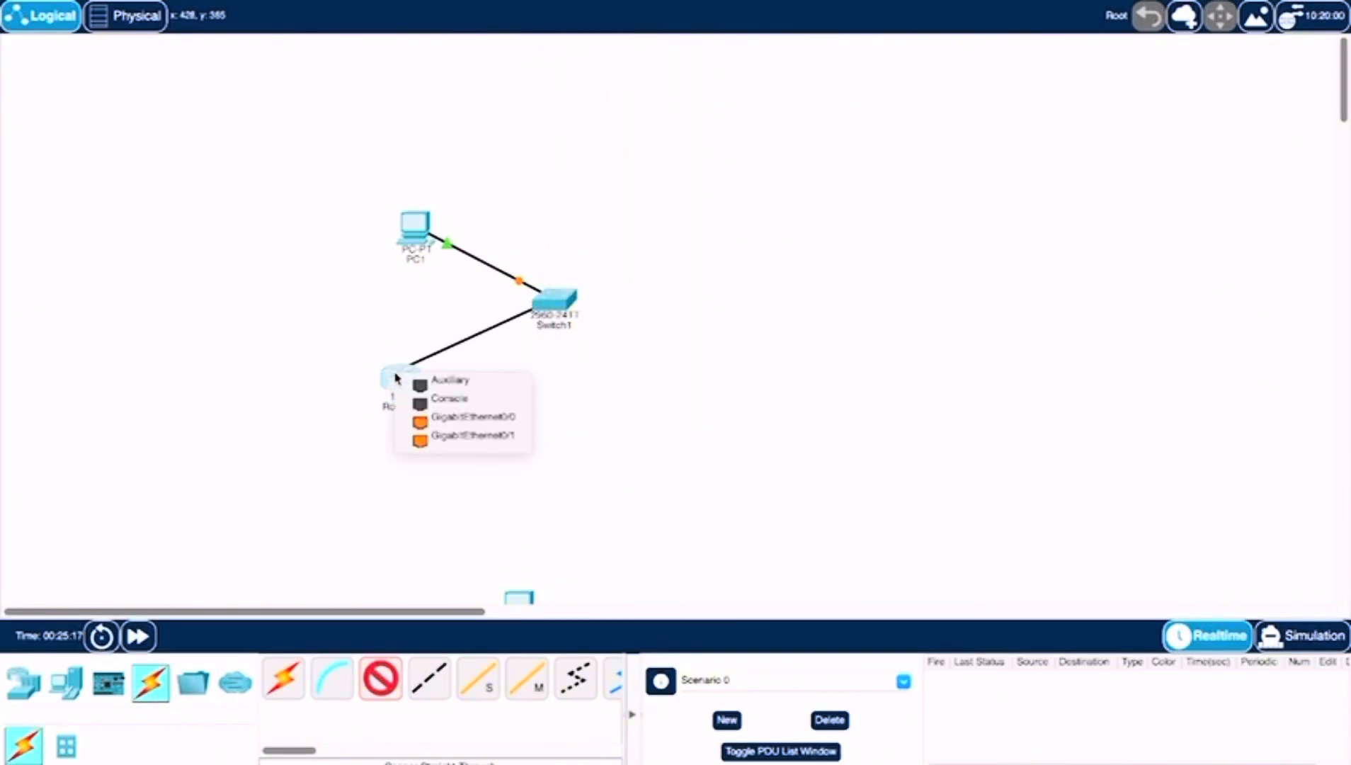
click(446, 423)
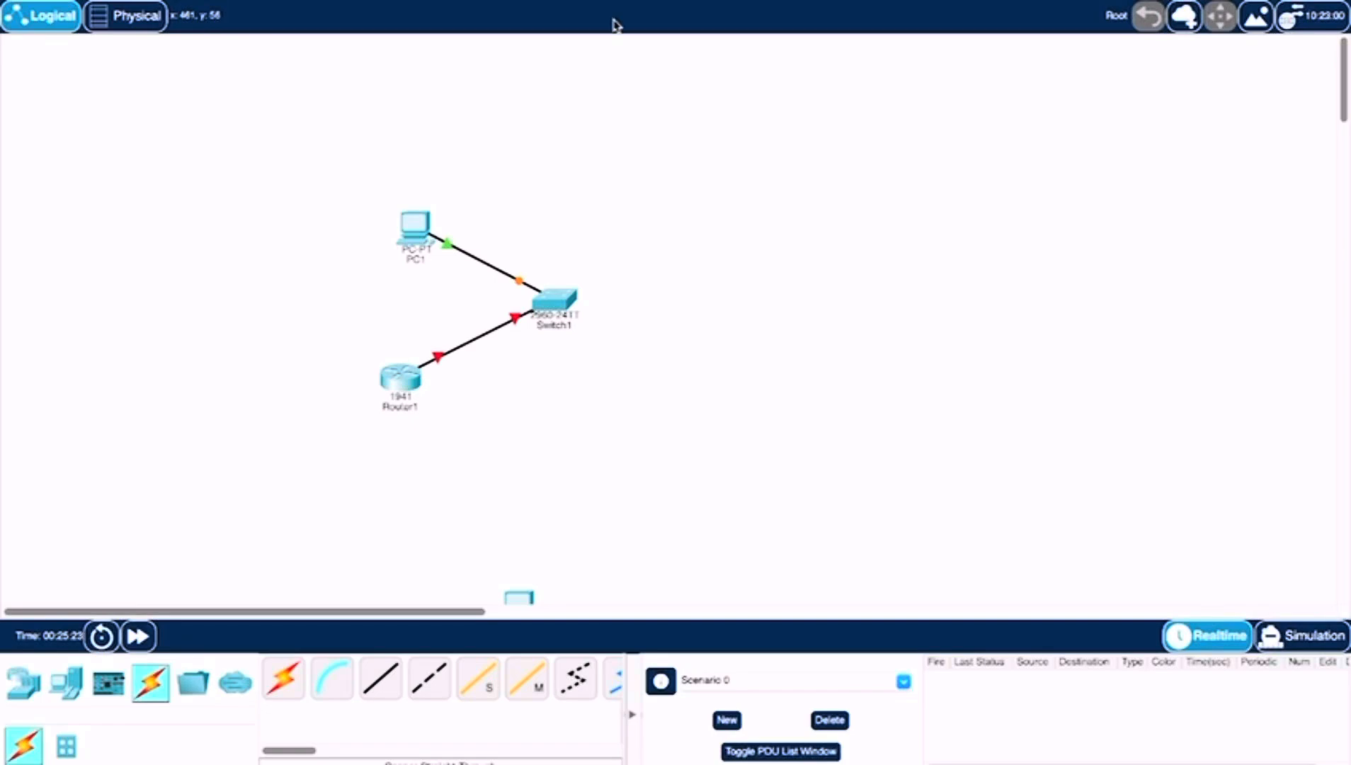
- Open Router1's command line, decline the initial configuration dialog and enter global configuration mode
click(409, 376)
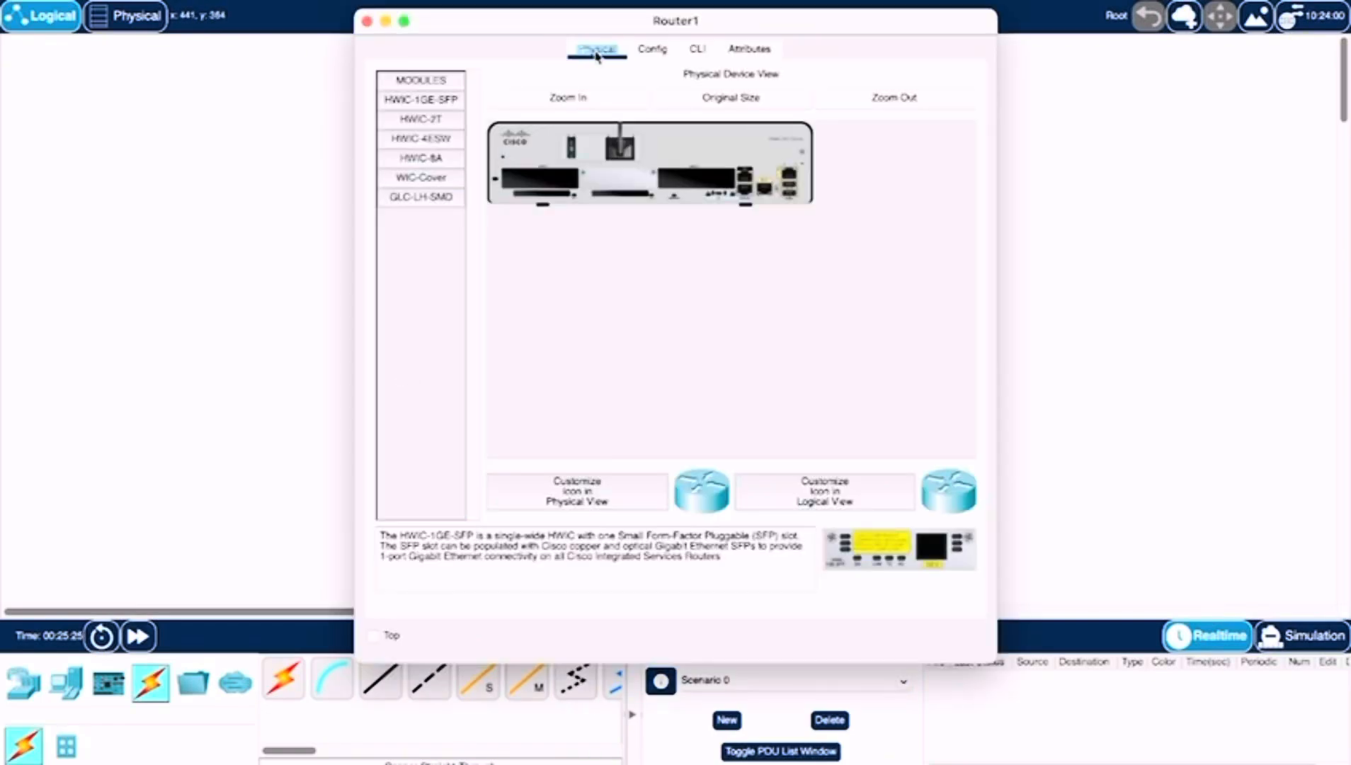
click(686, 51)
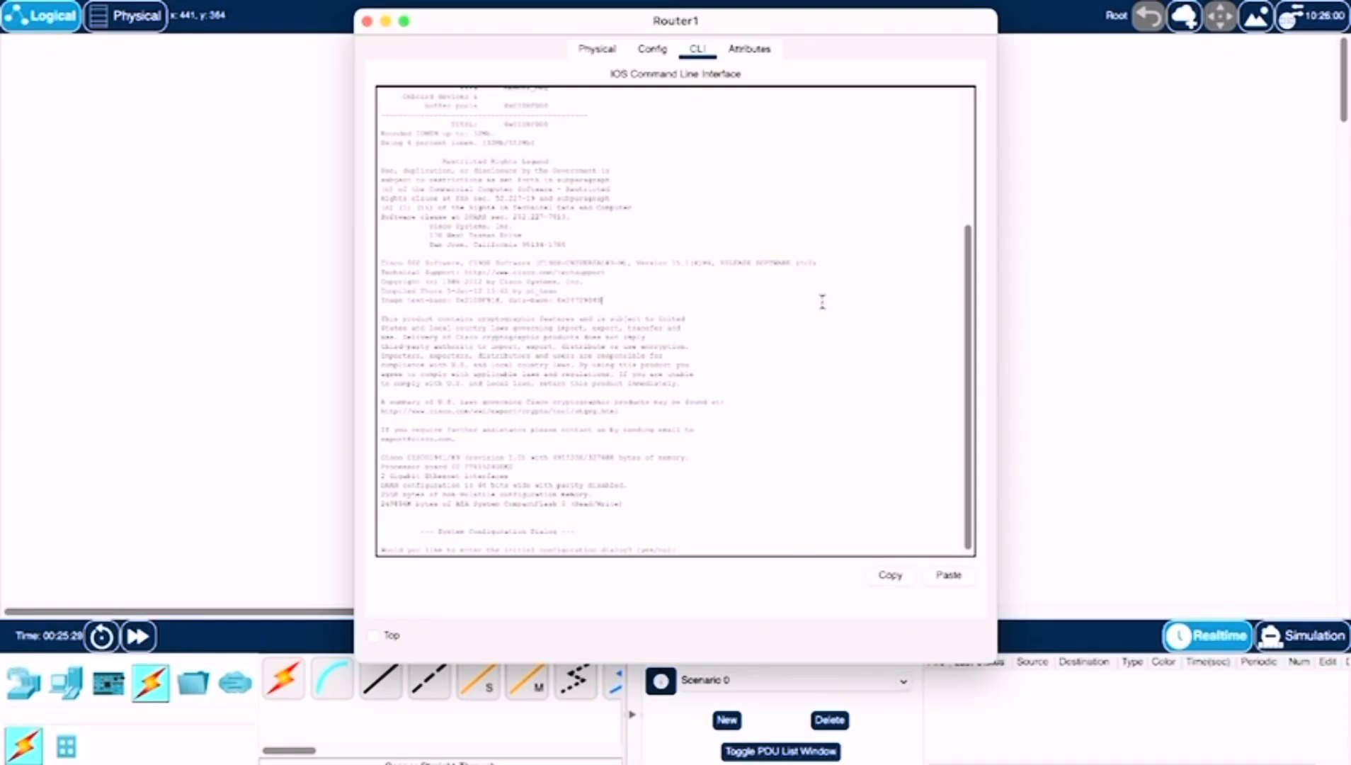
text(no)
key(Return)
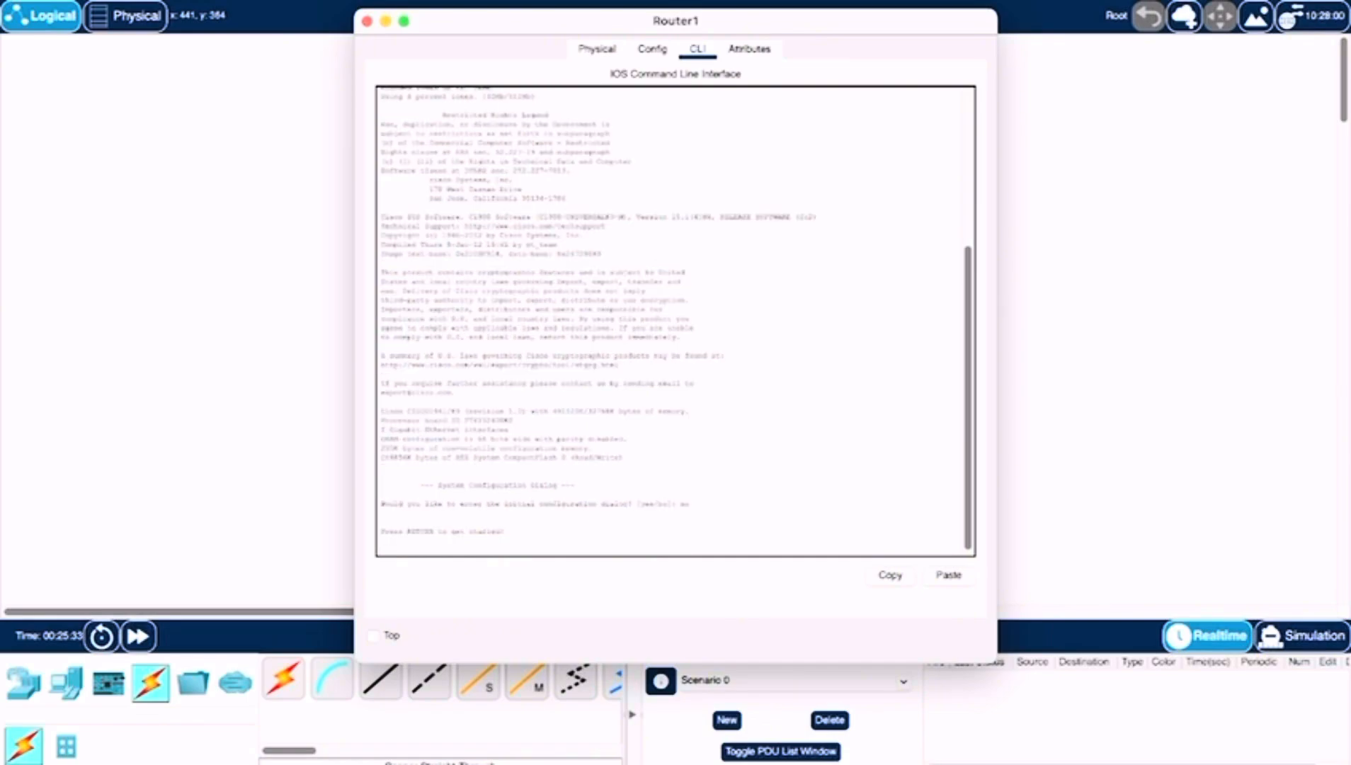
key(Return)
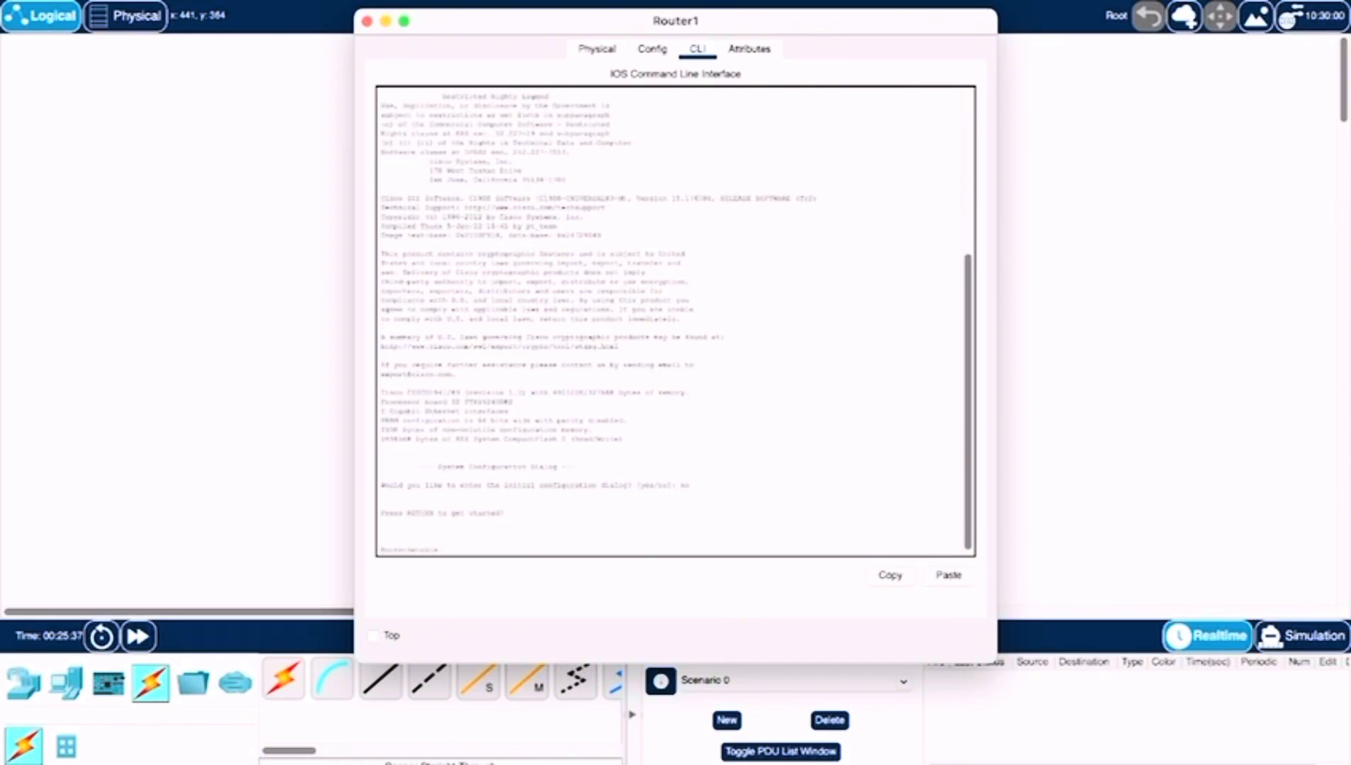
text(enable)
key(Return)
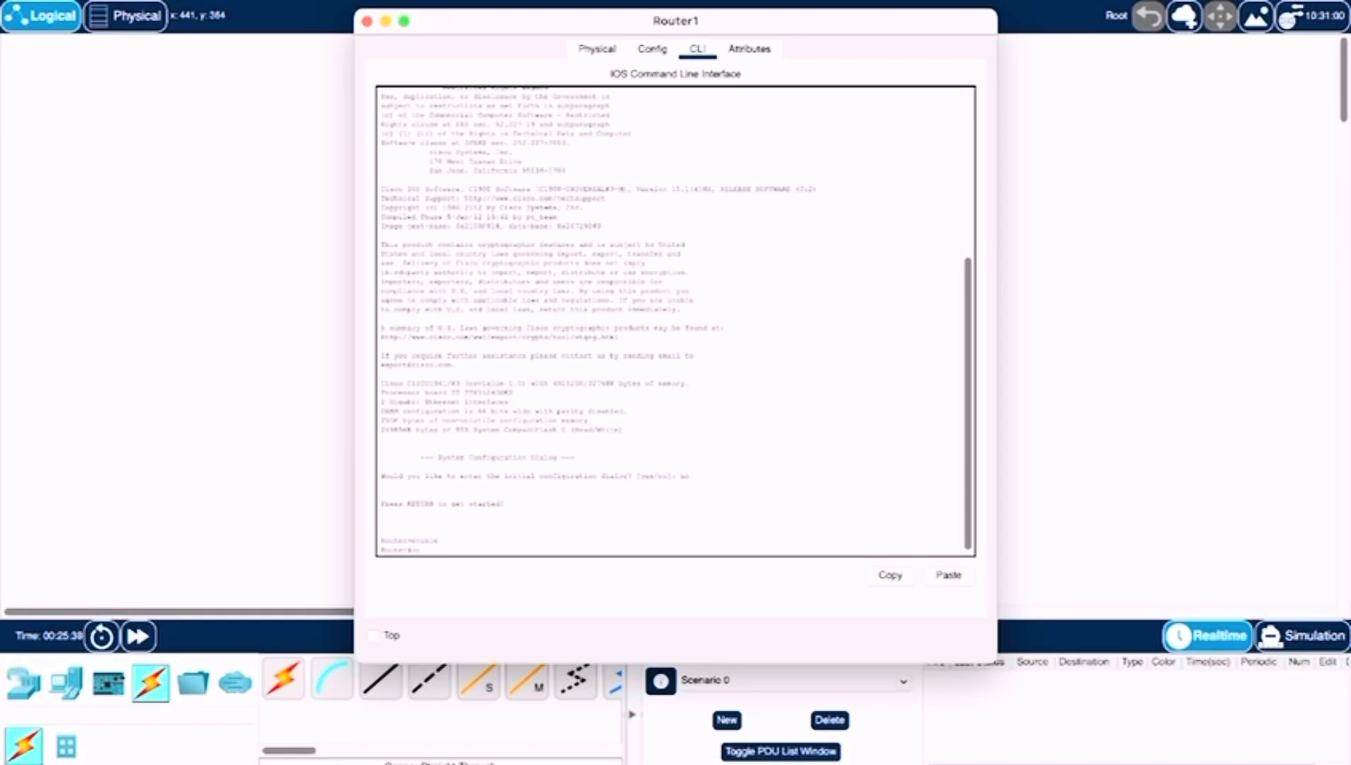
text(configure terminal)
key(Return)
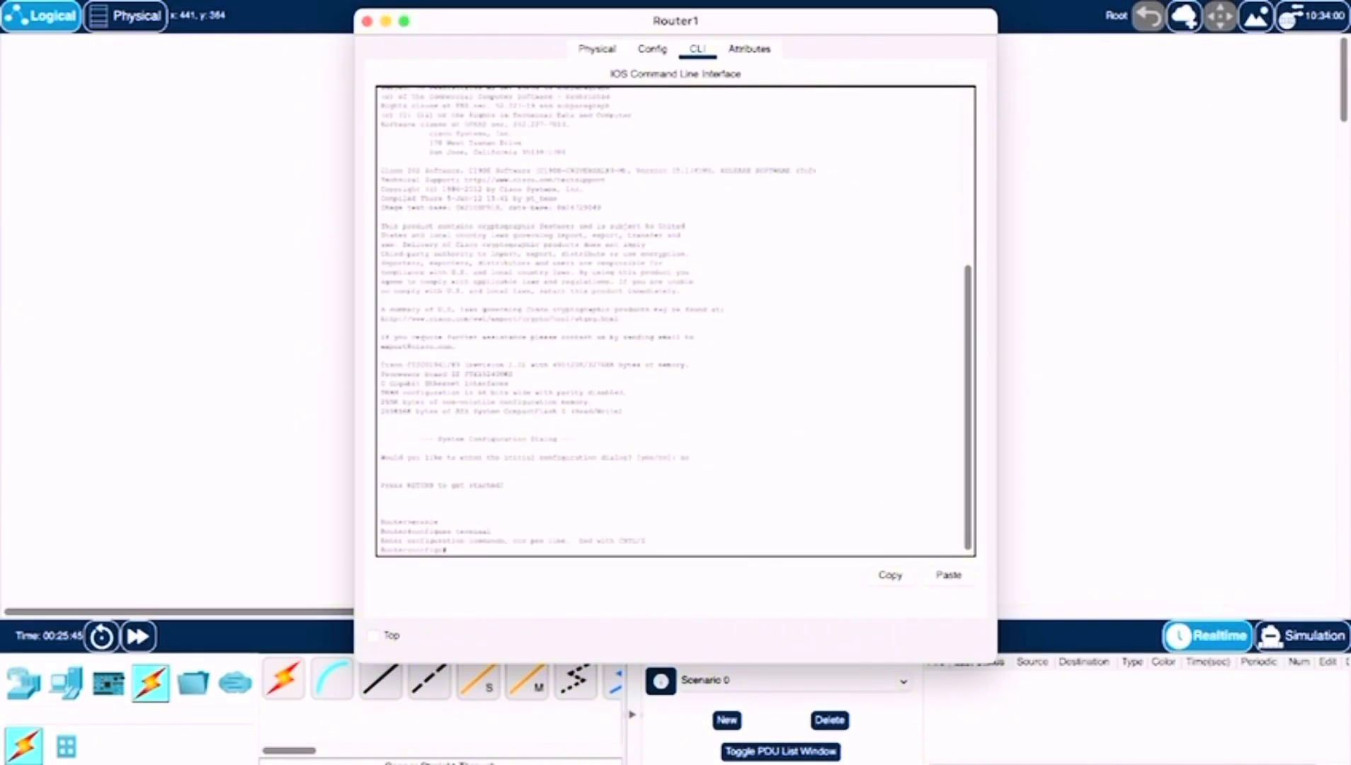
- Assign IP address 192.168.1.1 with mask 255.255.255.0 to Router1's GigabitEthernet0/0 interface
text(interface GigabitEthernet0/0)
key(Return)
text(ip address 192)
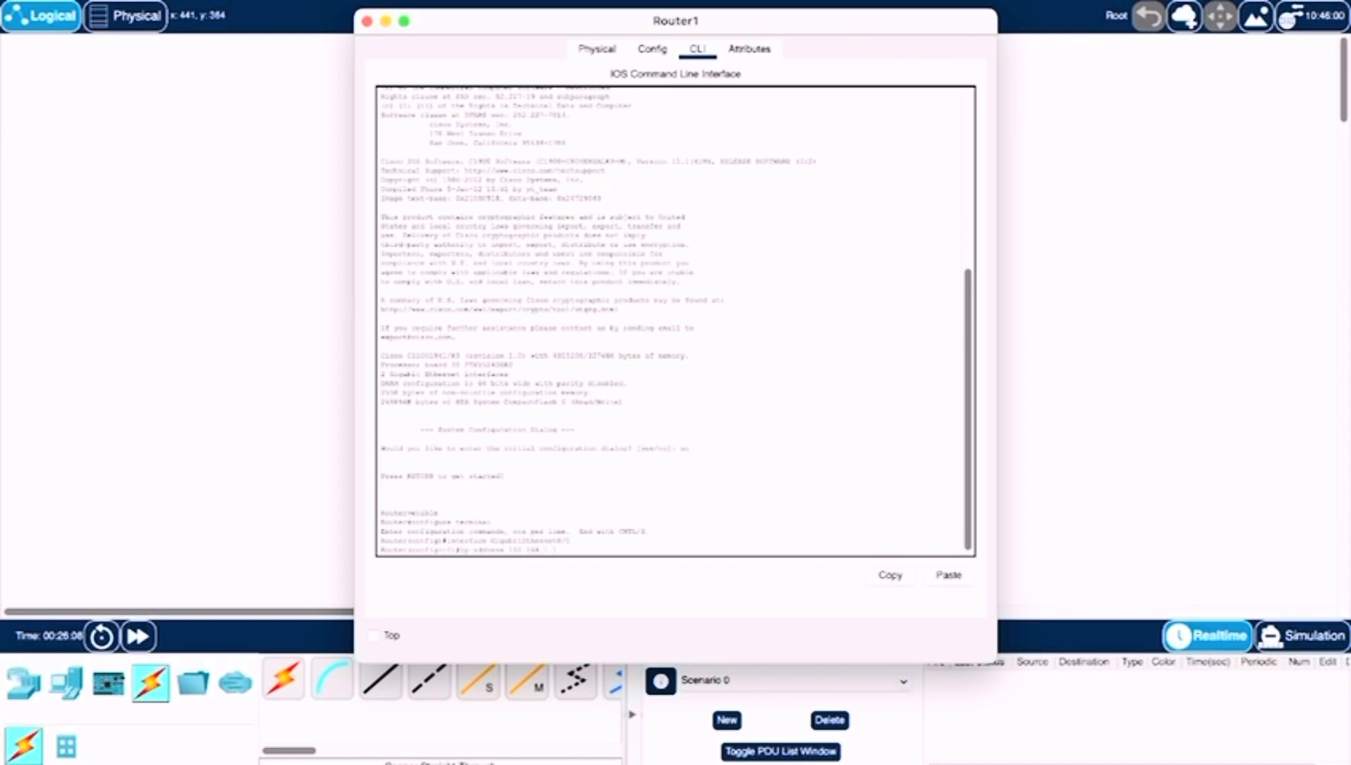
text(.168.1.1 255.255.255.0)
key(Return)
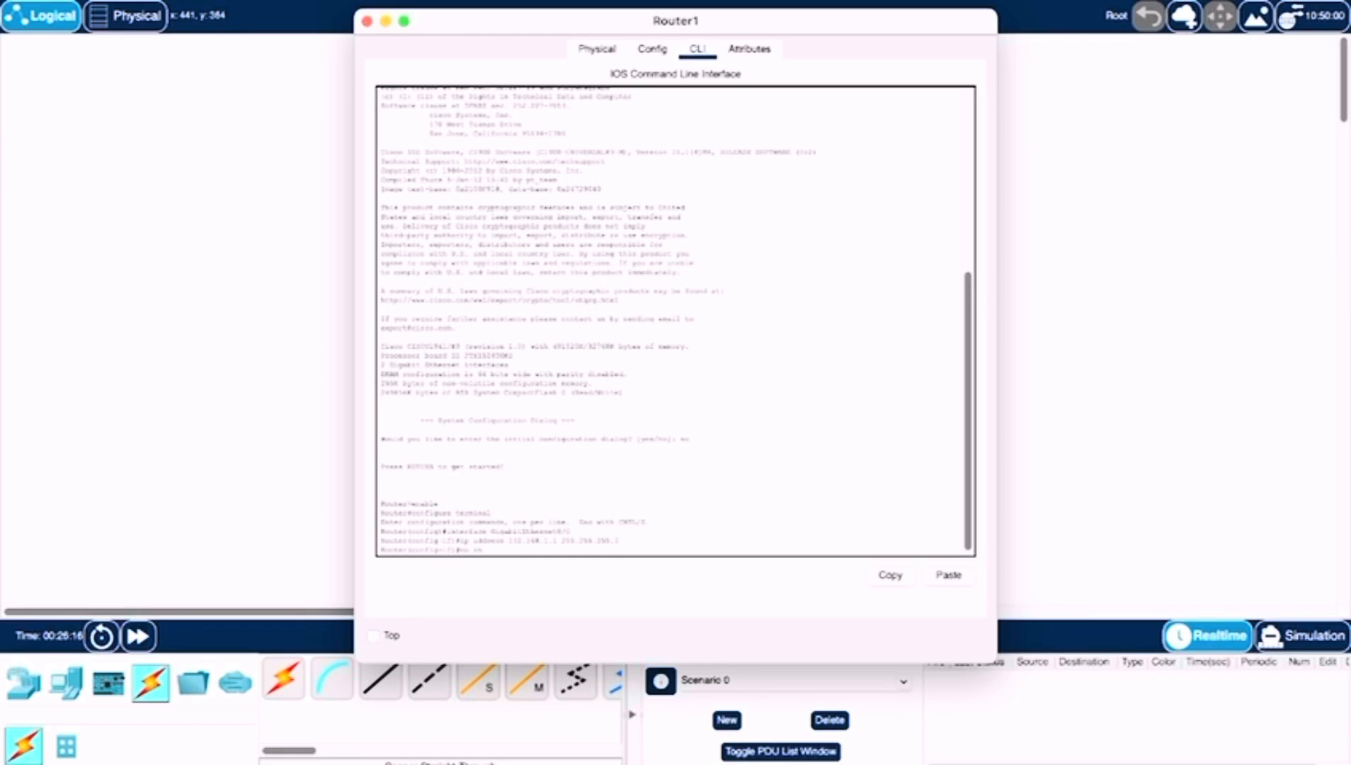
- Enable the router interface with no shutdown, then exit interface configuration and close the Router1 window
text(no shutdown)
key(Return)
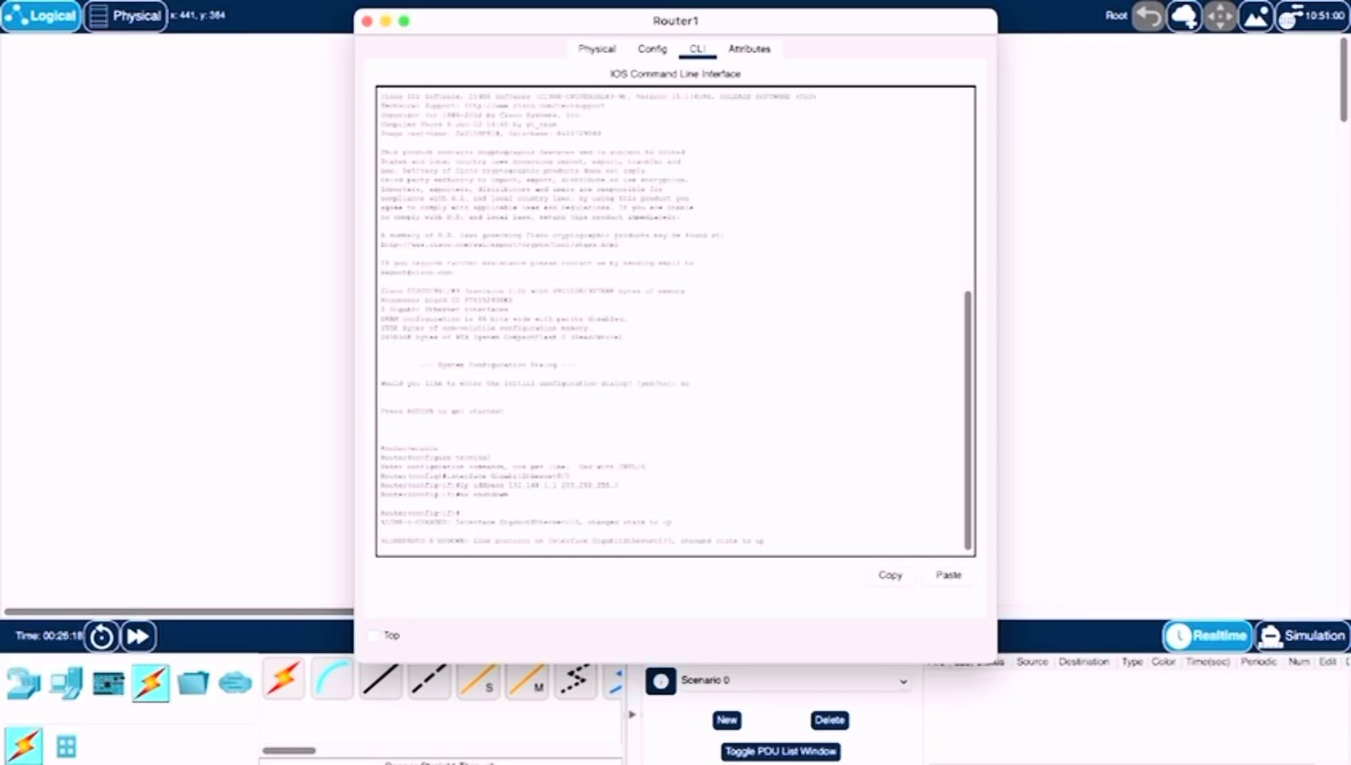
text(exit)
key(Return)
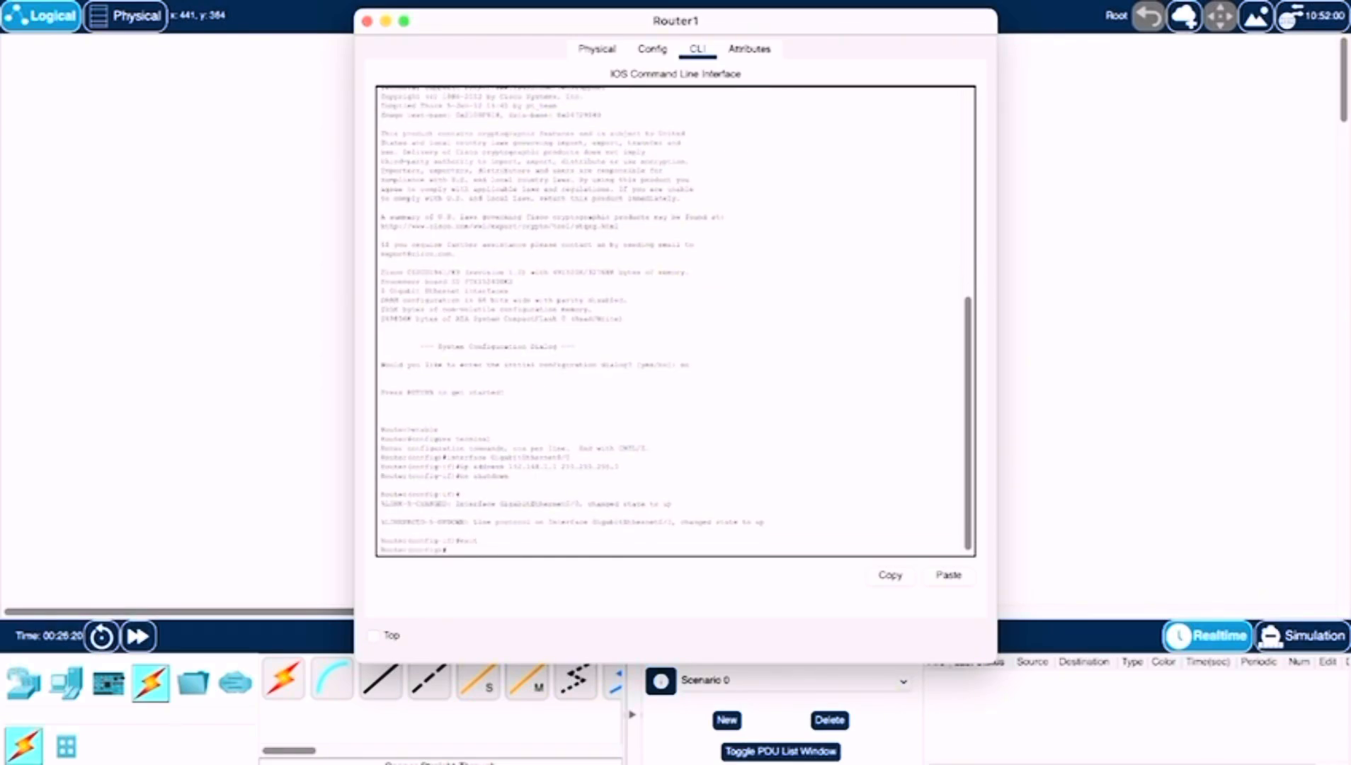
click(367, 22)
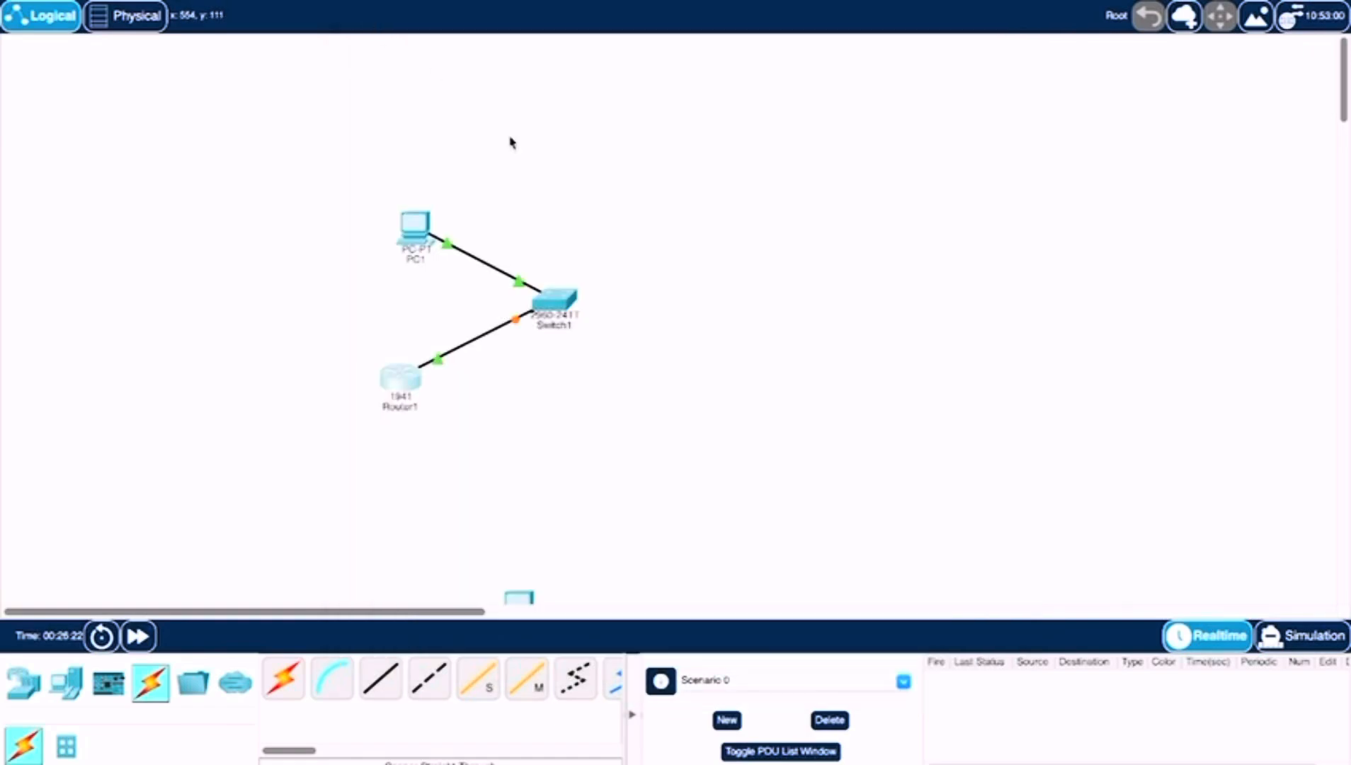
- Open Switch1's command line and enter global configuration mode through privileged mode
click(555, 303)
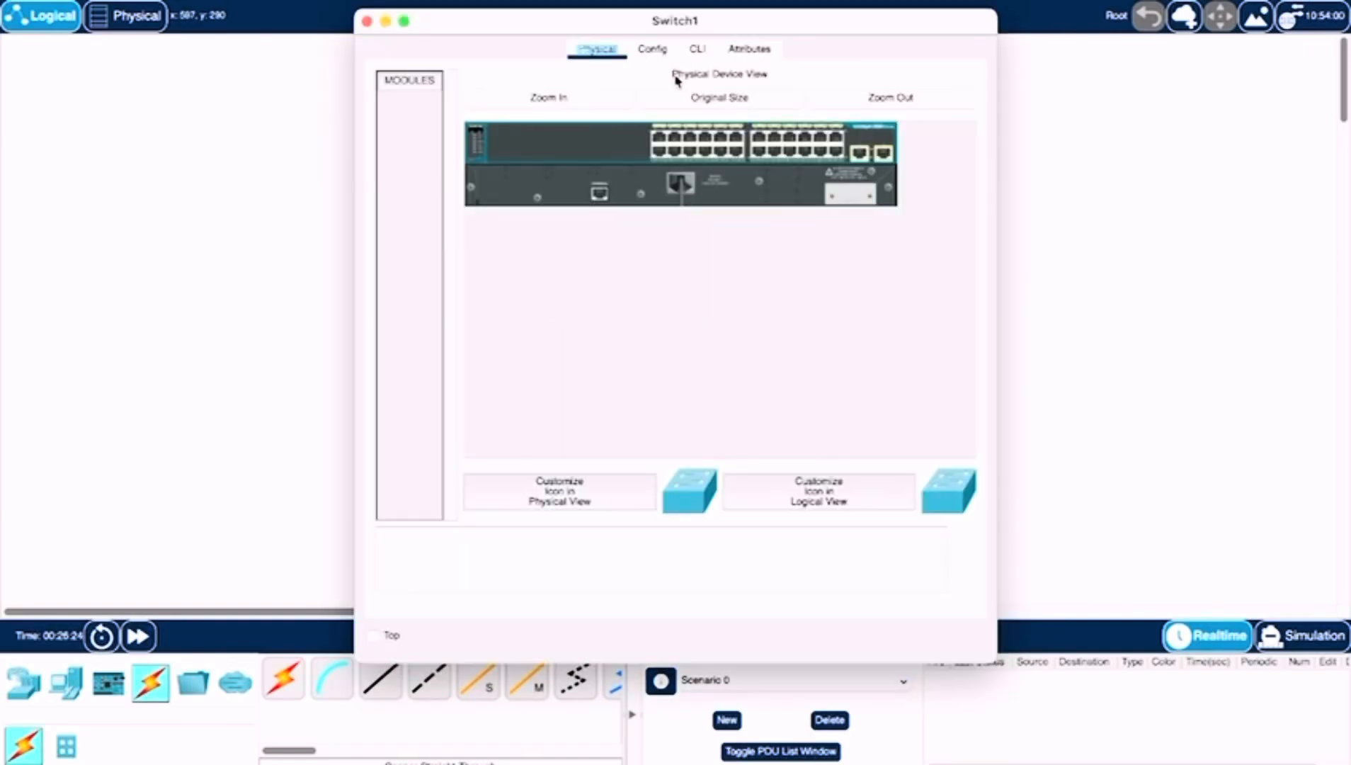
click(702, 57)
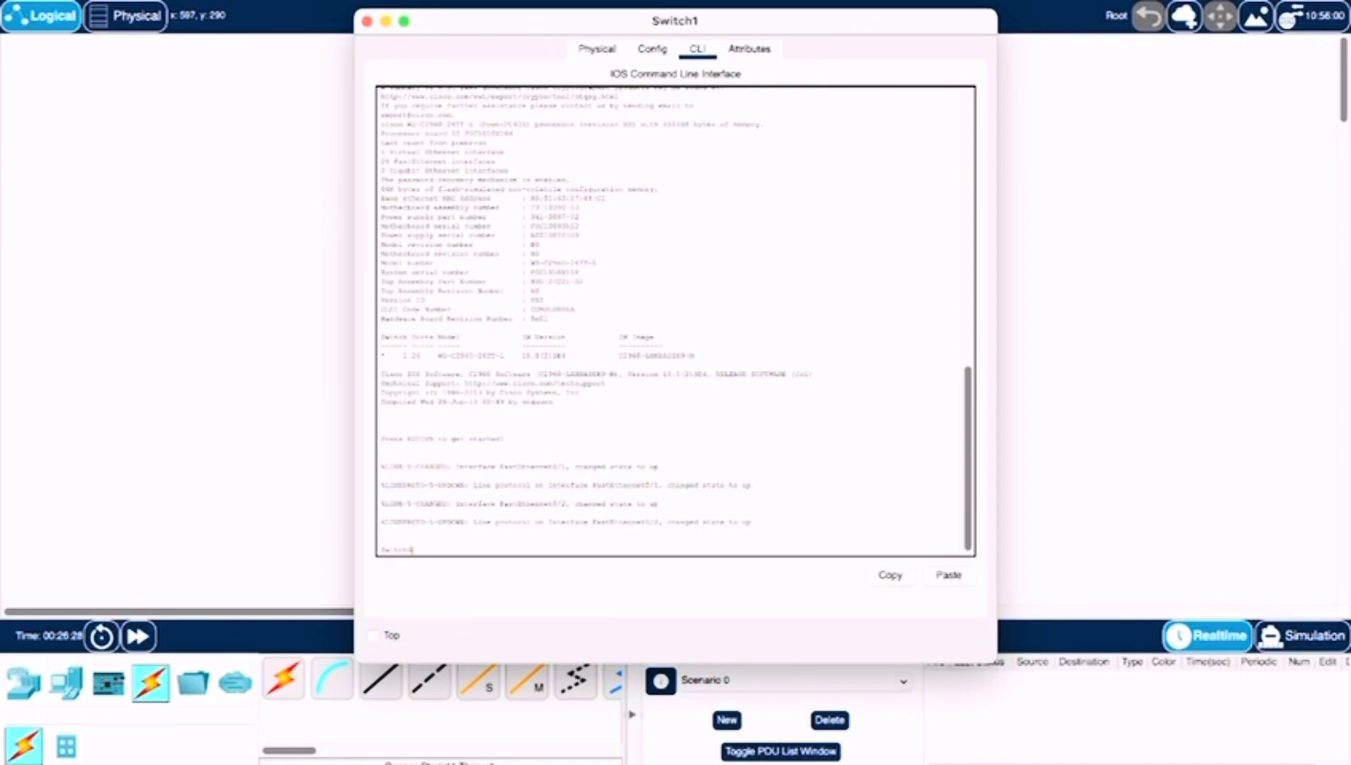
text(enable)
key(Return)
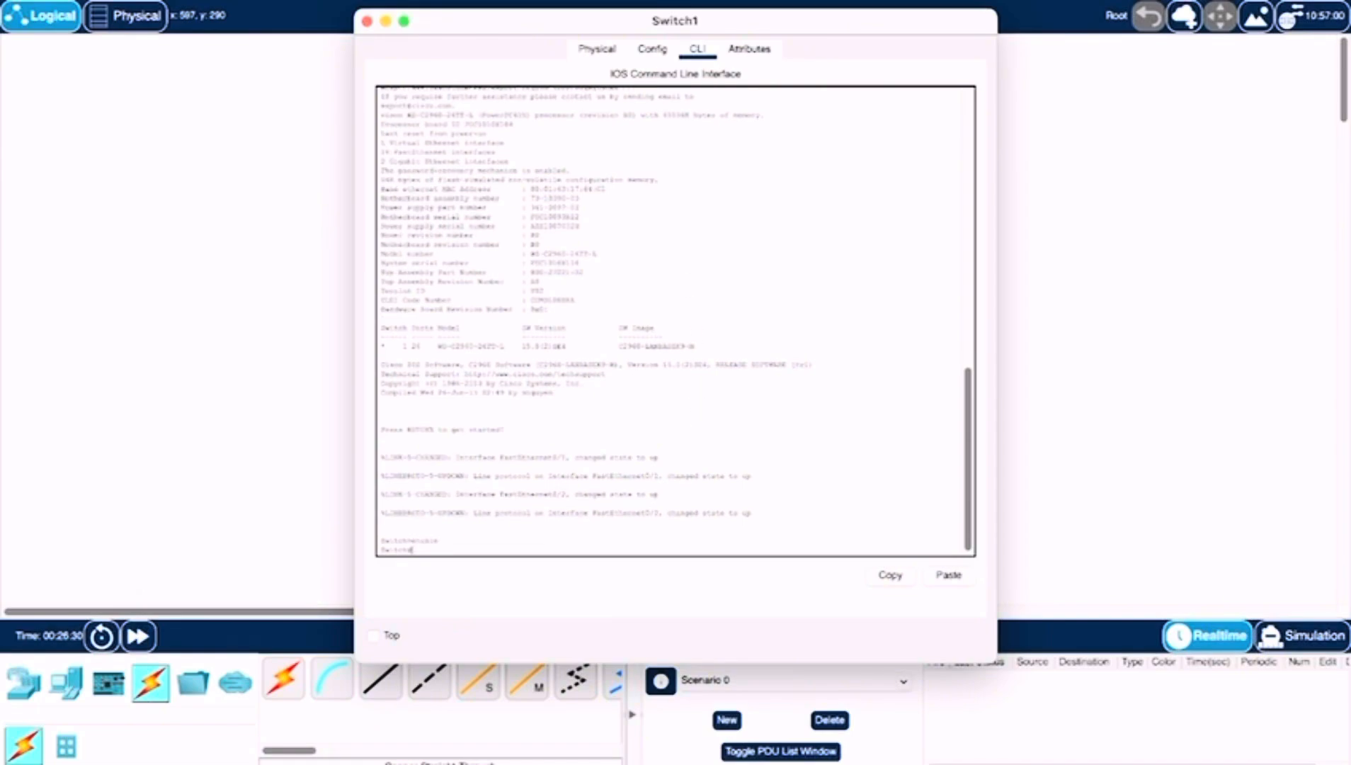
text(configure)
key(BackSpace)
key(BackSpace)
key(BackSpace)
text(gure terminal)
key(Return)
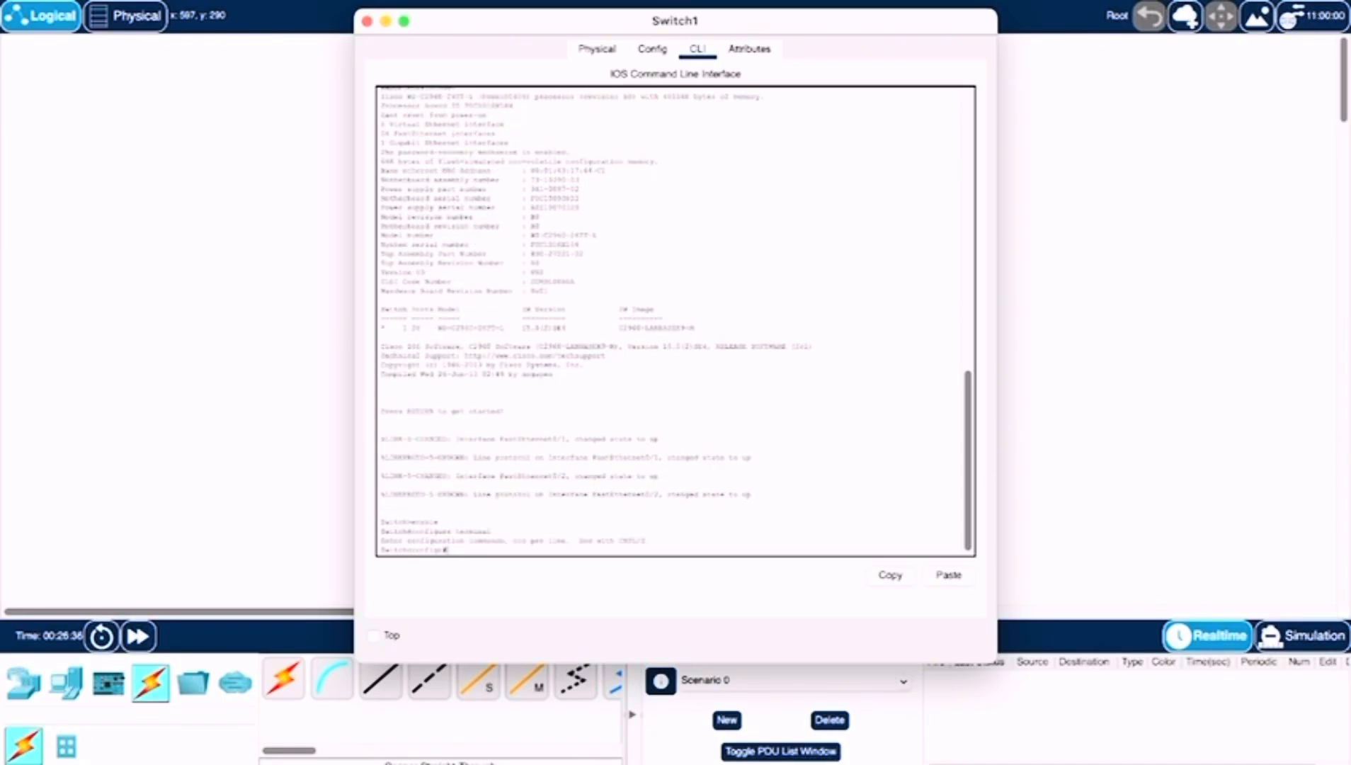
- Assign IP address 192.168.1.2 with mask 255.255.255.0 to Switch1's VLAN 1 interface
text(interface vlan 1)
key(Return)
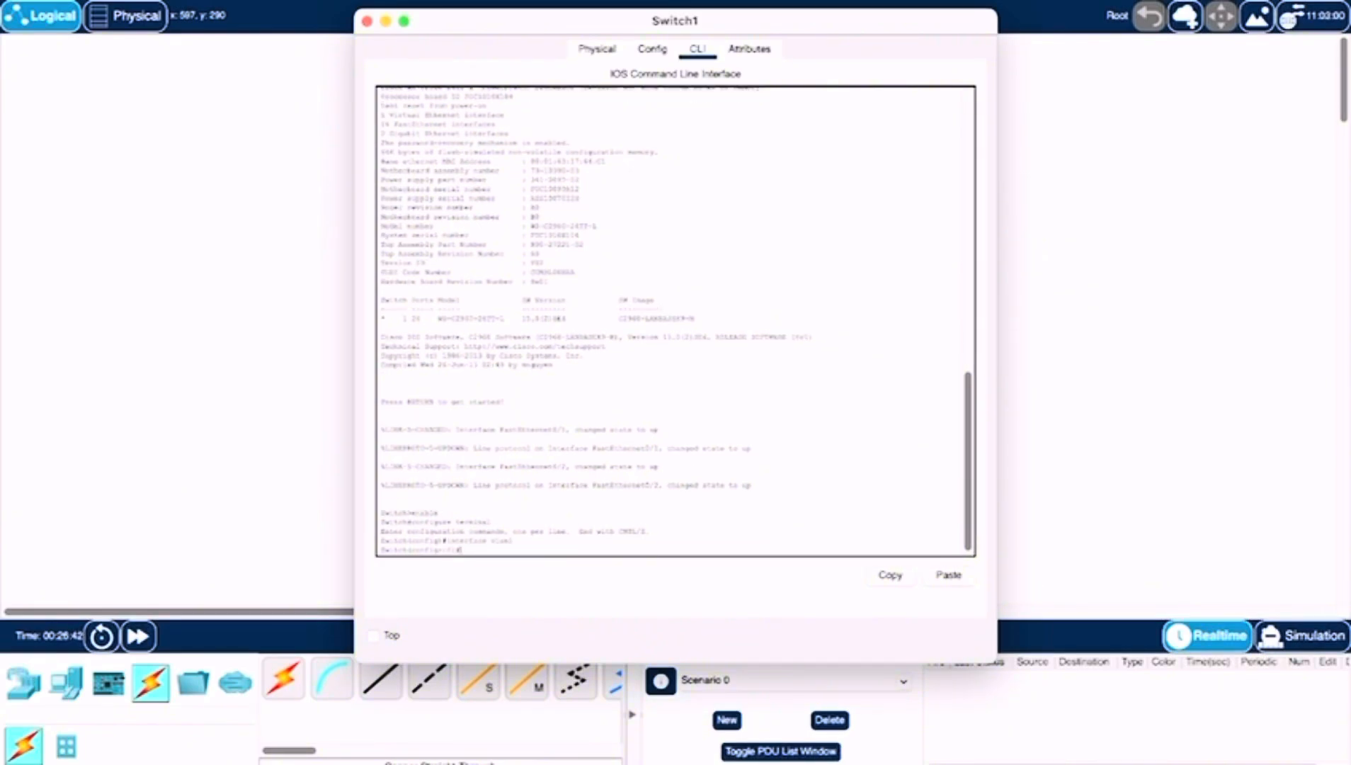
text(ip)
key(BackSpace)
key(BackSpace)
key(BackSpace)
key(BackSpace)
key(BackSpace)
text(s 192.168.)
text(.0)
key(Return)
- Enable the VLAN 1 interface with no shutdown, then exit interface configuration and close the Switch1 window
text(no shutdown)
key(Return)
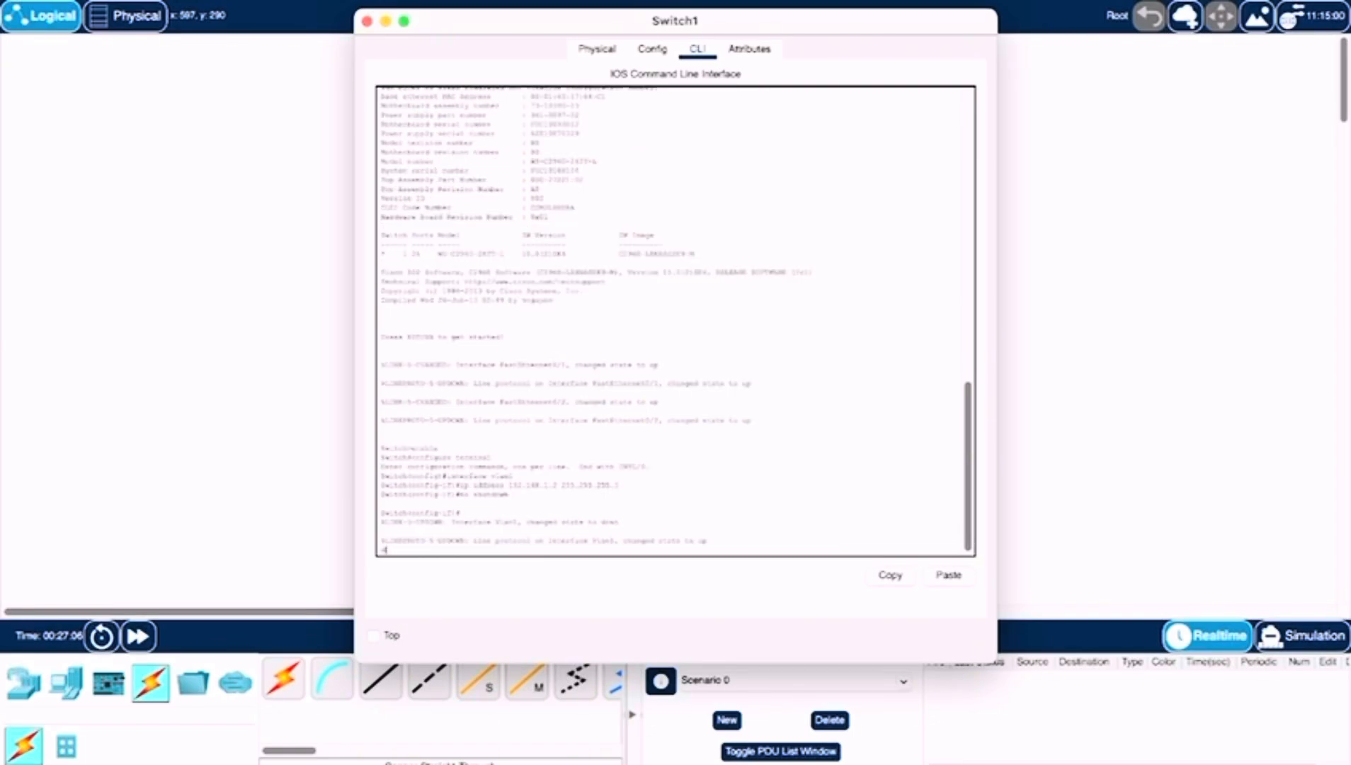
key(Return)
text(exit)
key(Return)
key(Return)
click(367, 22)
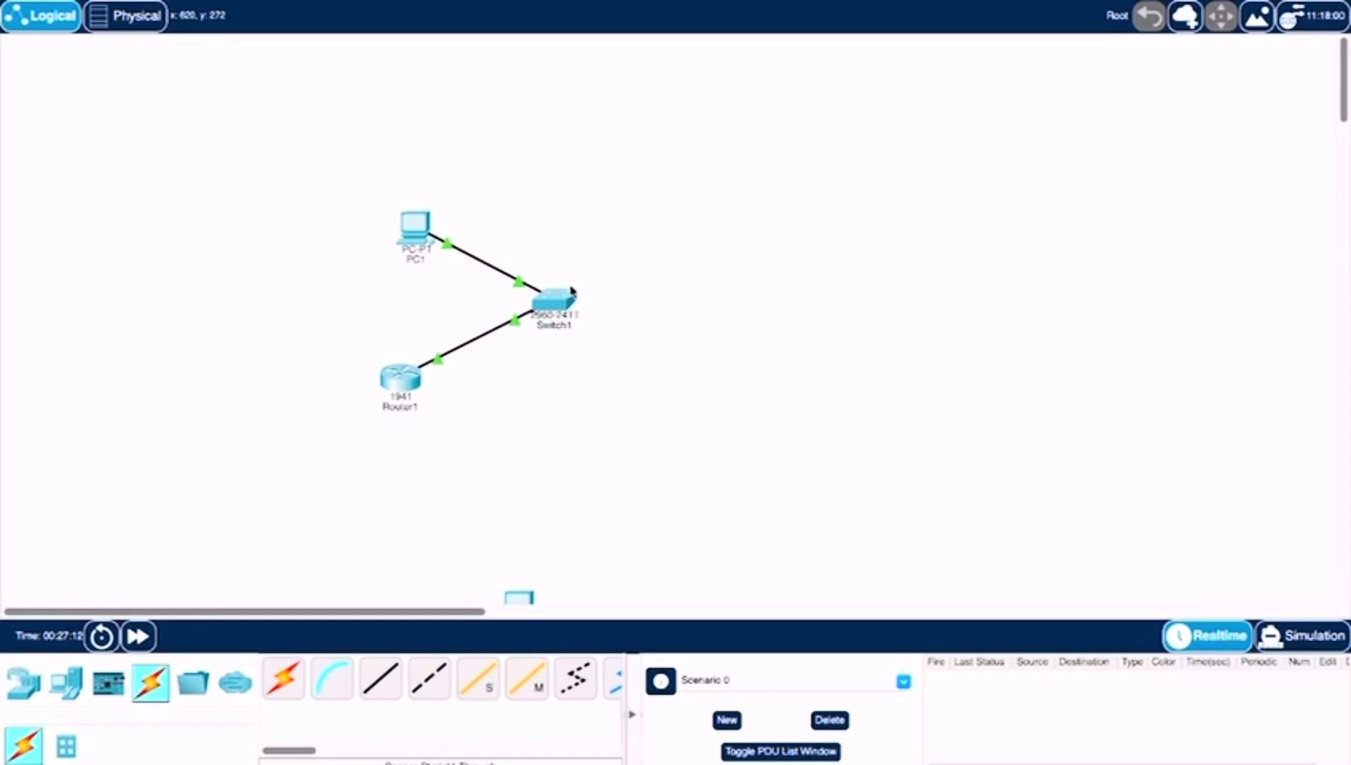
- Open PC1's IP Configuration and set a static IPv4 address of 192.168.1.10 with subnet mask 255.255.255.0
click(415, 225)
click(600, 50)
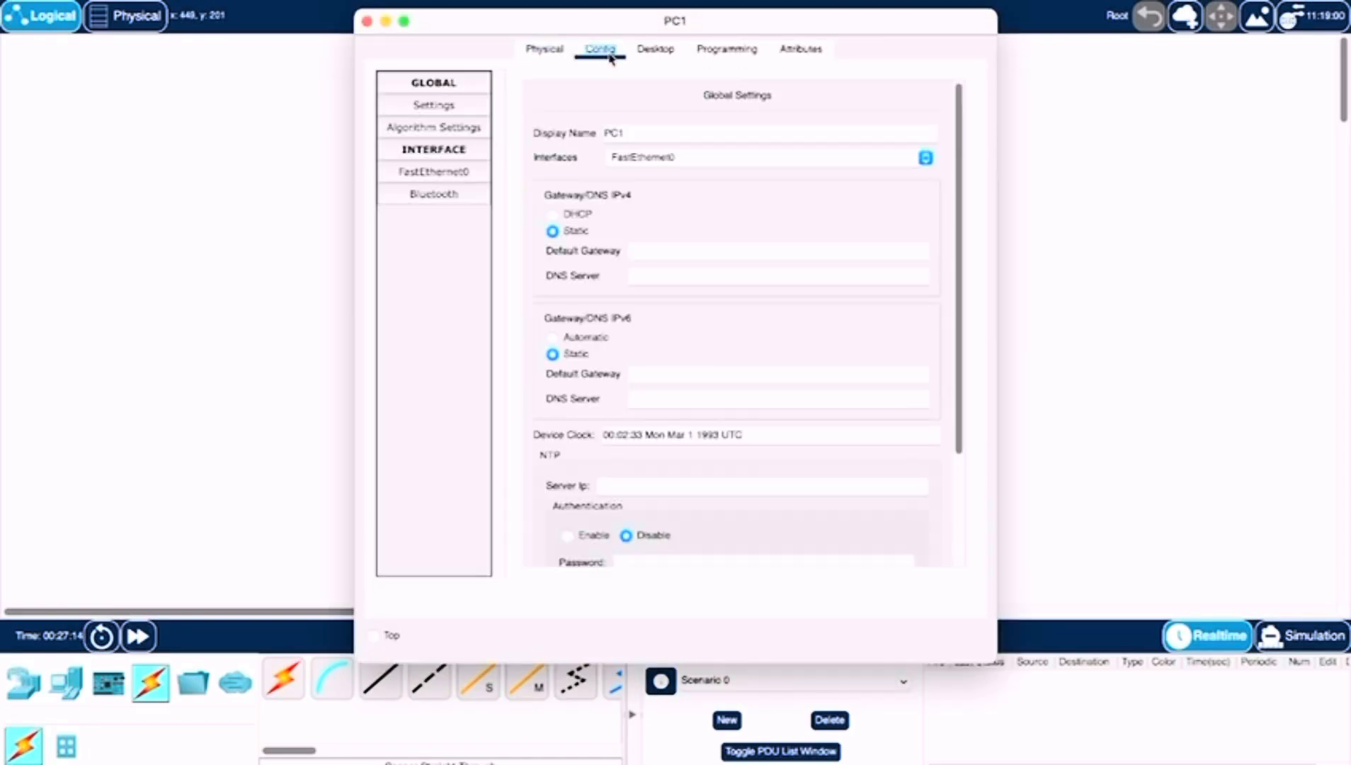
click(656, 48)
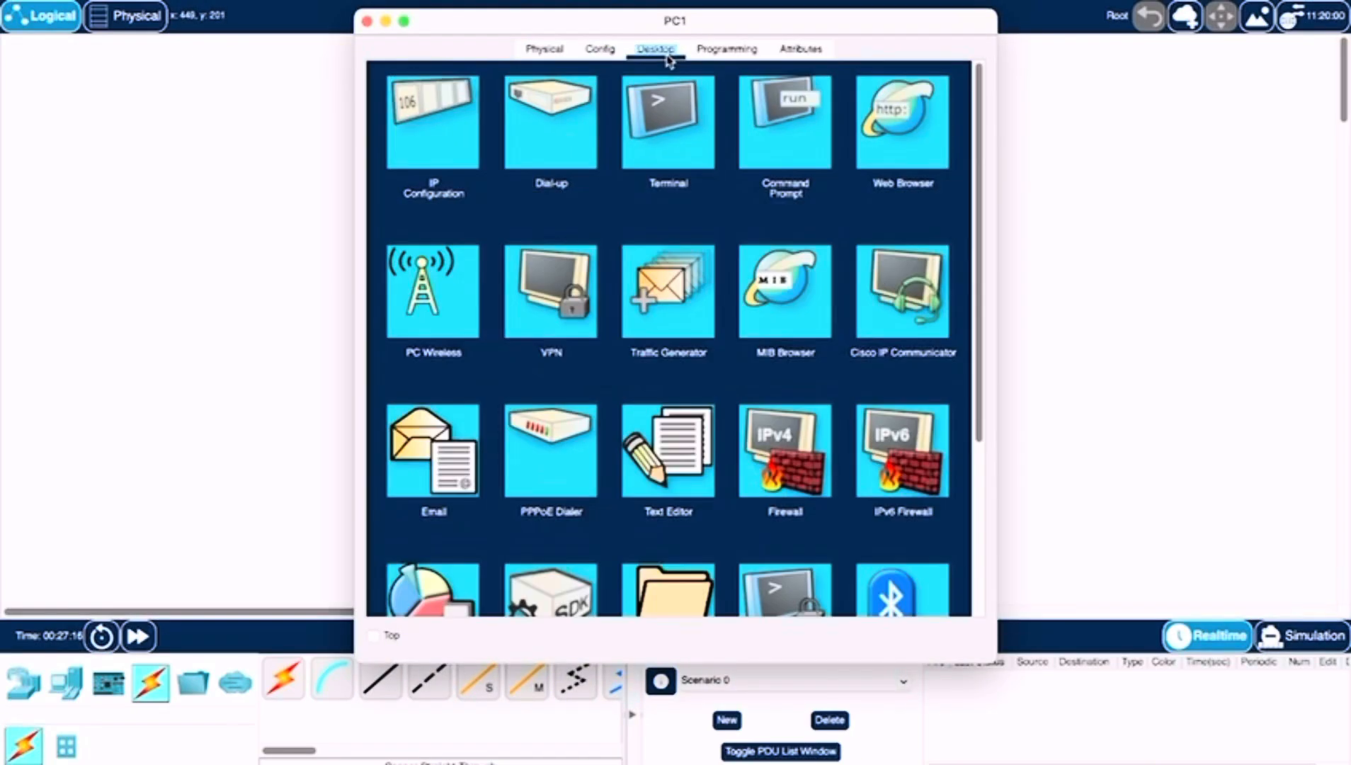
click(451, 125)
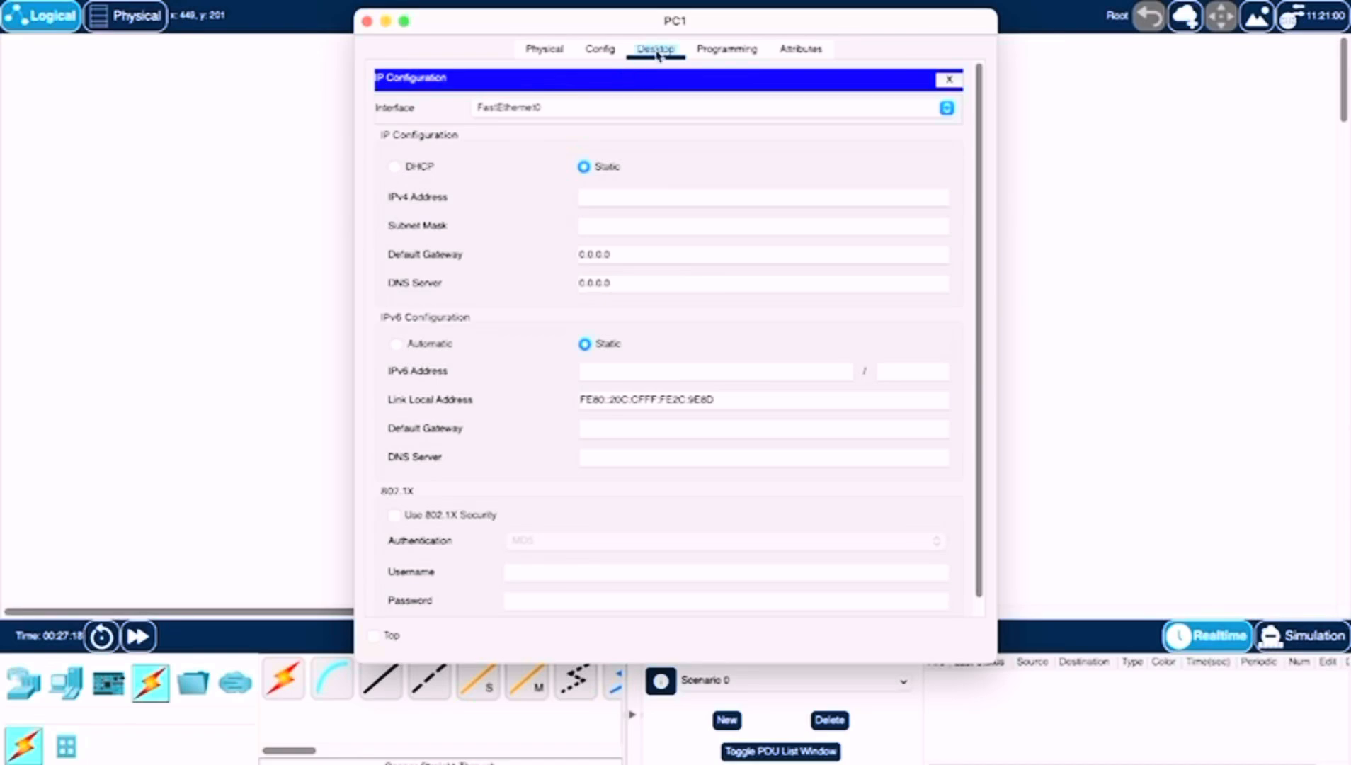
click(598, 49)
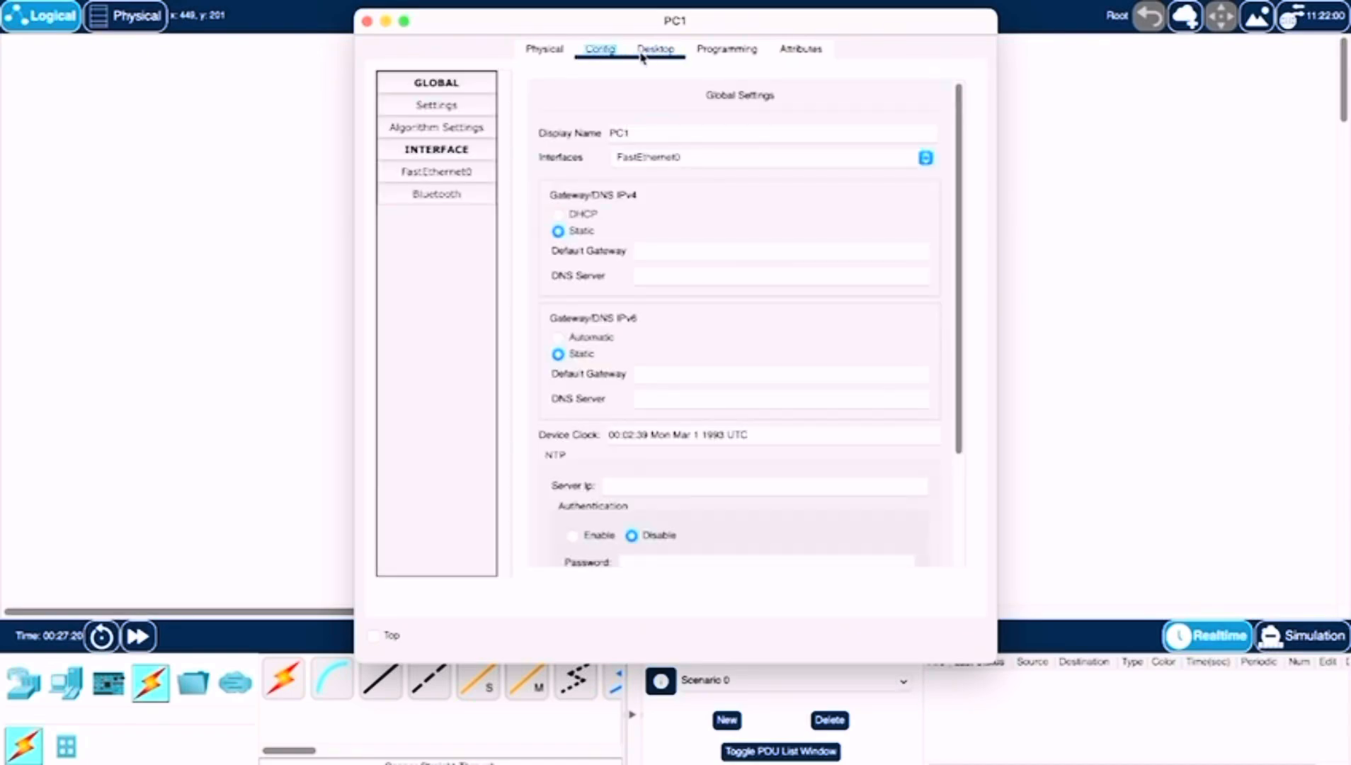
click(648, 51)
click(417, 141)
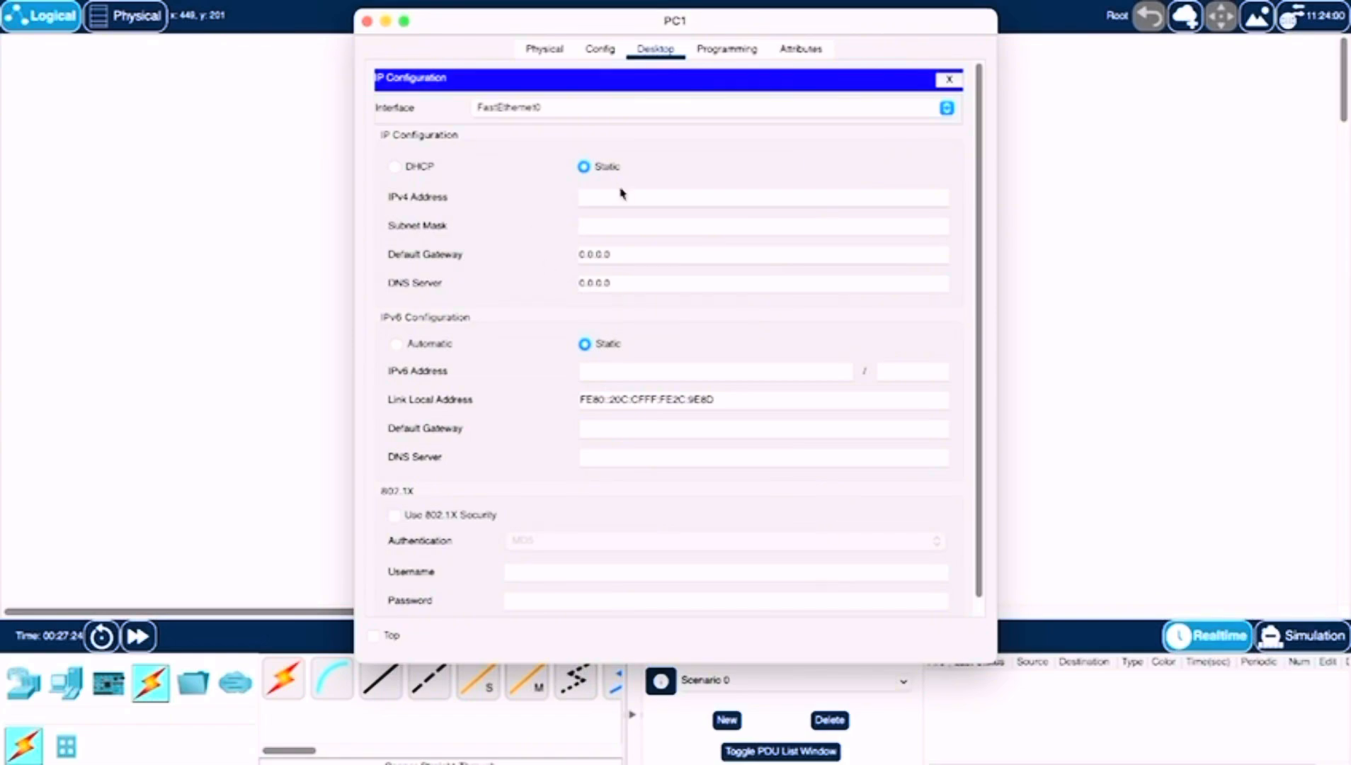
click(633, 194)
text(192.168.1.10)
- Set PC1's default gateway to 192.168.1.1 and close the IP Configuration
click(630, 249)
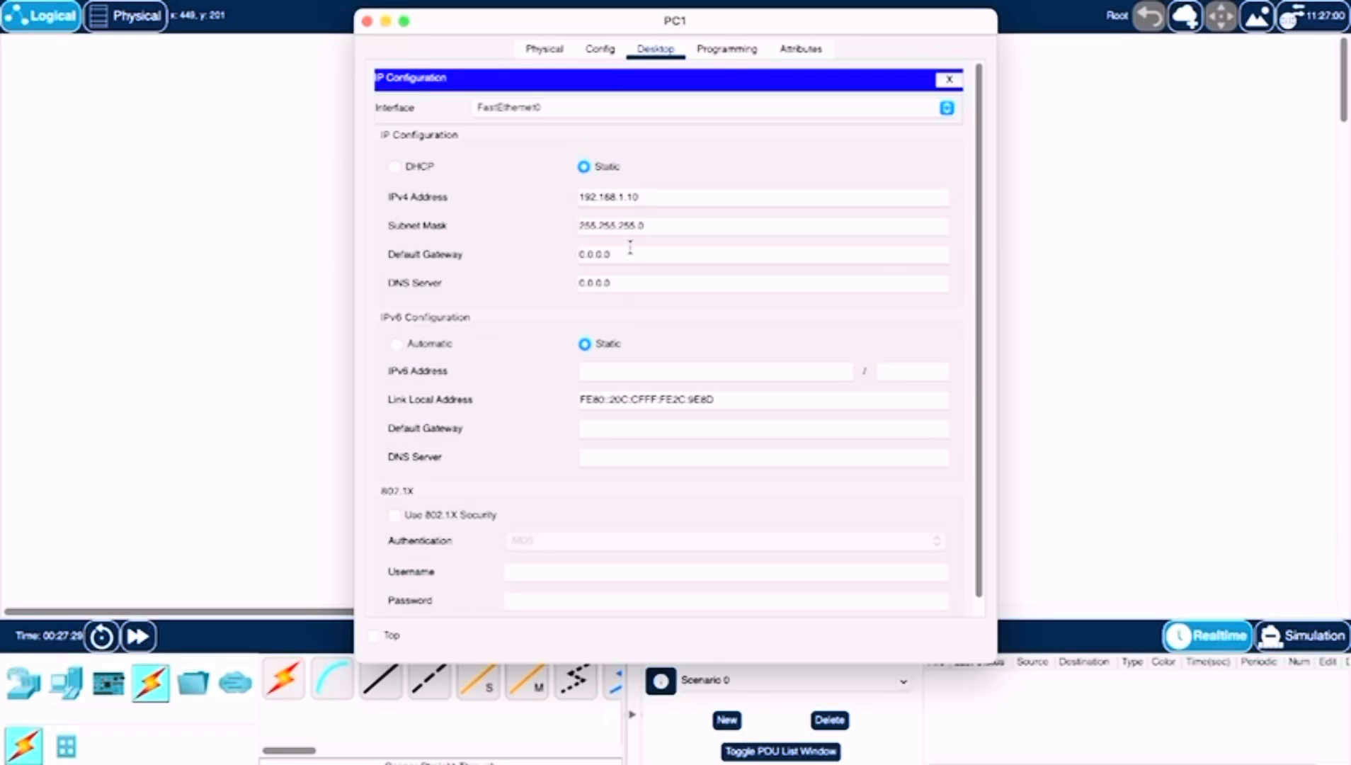
key(BackSpace)
key(BackSpace)
key(BackSpace)
key(BackSpace)
key(BackSpace)
key(BackSpace)
key(BackSpace)
text(192.168.1.1)
click(949, 79)
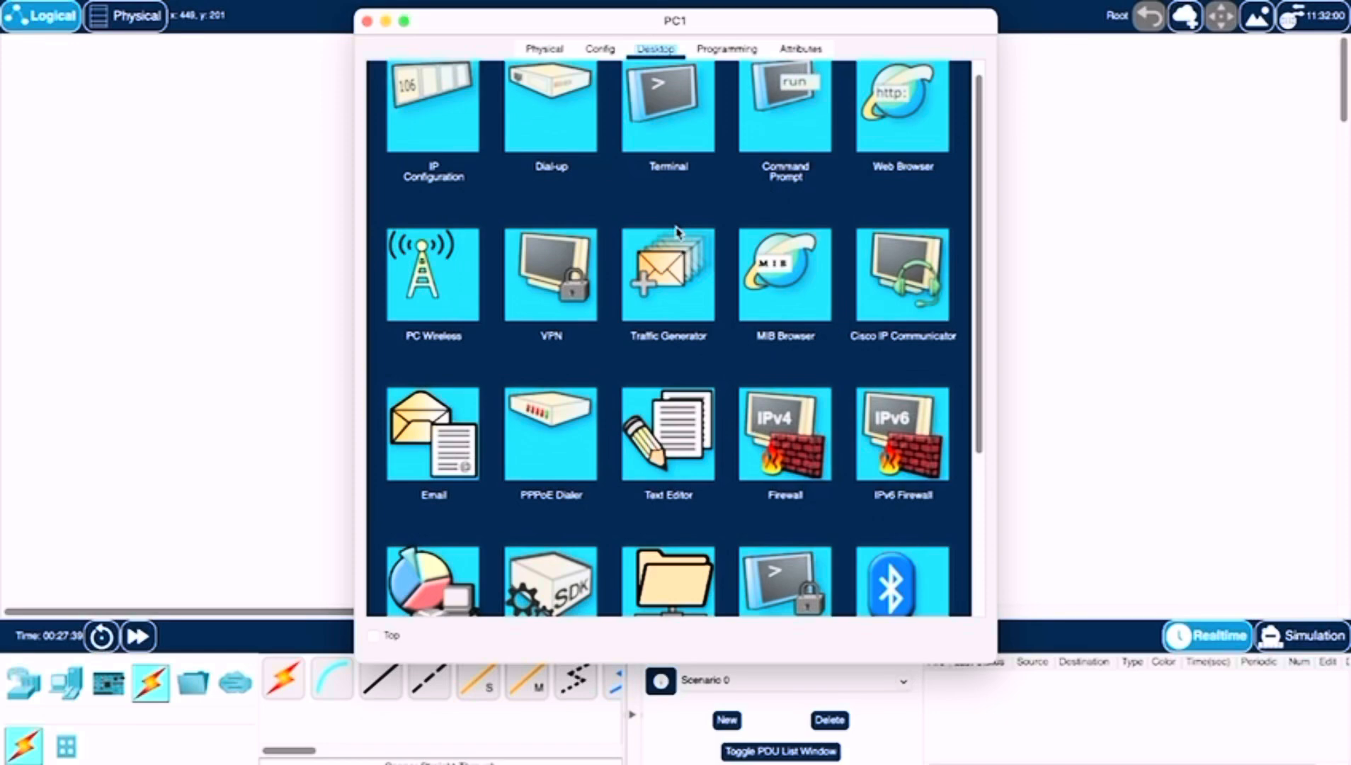
- Ping the router at 192.168.1.1 from PC1's Command Prompt
click(670, 131)
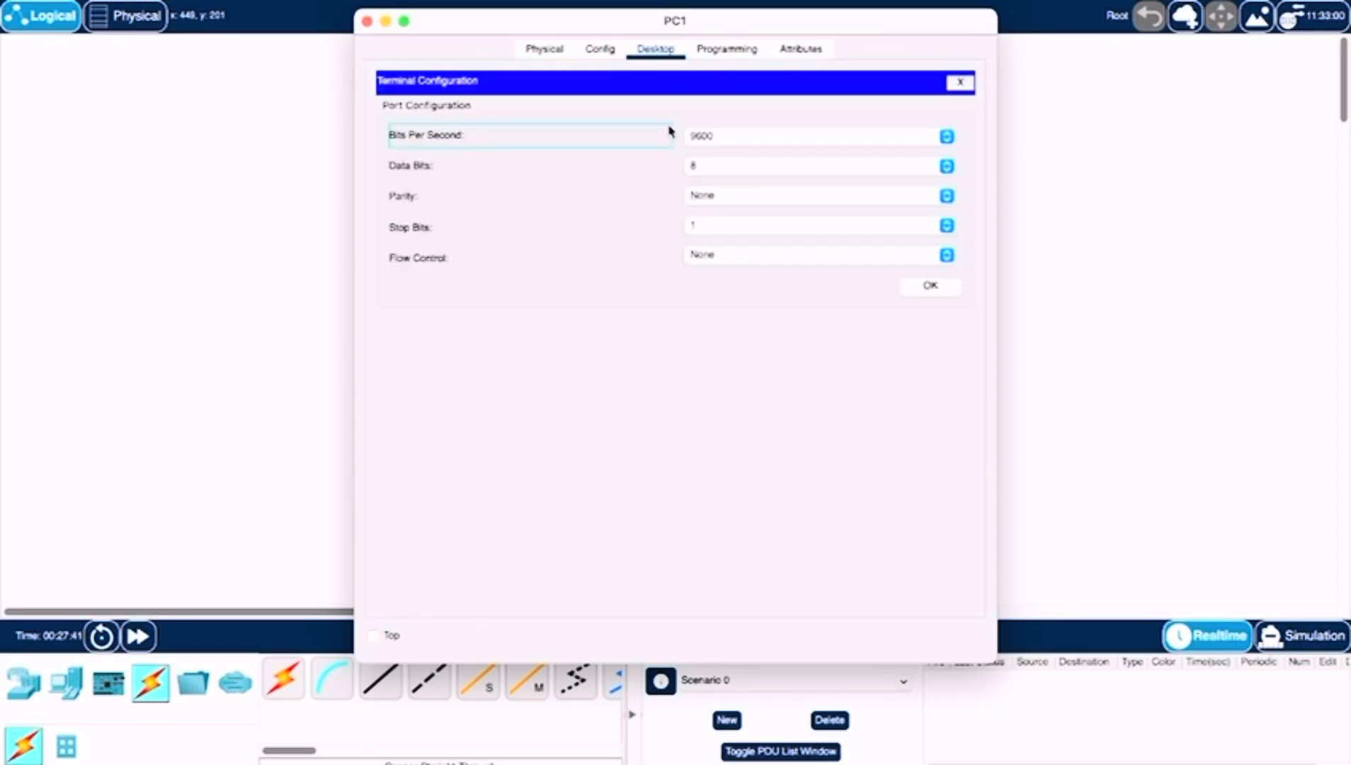
click(956, 82)
click(788, 120)
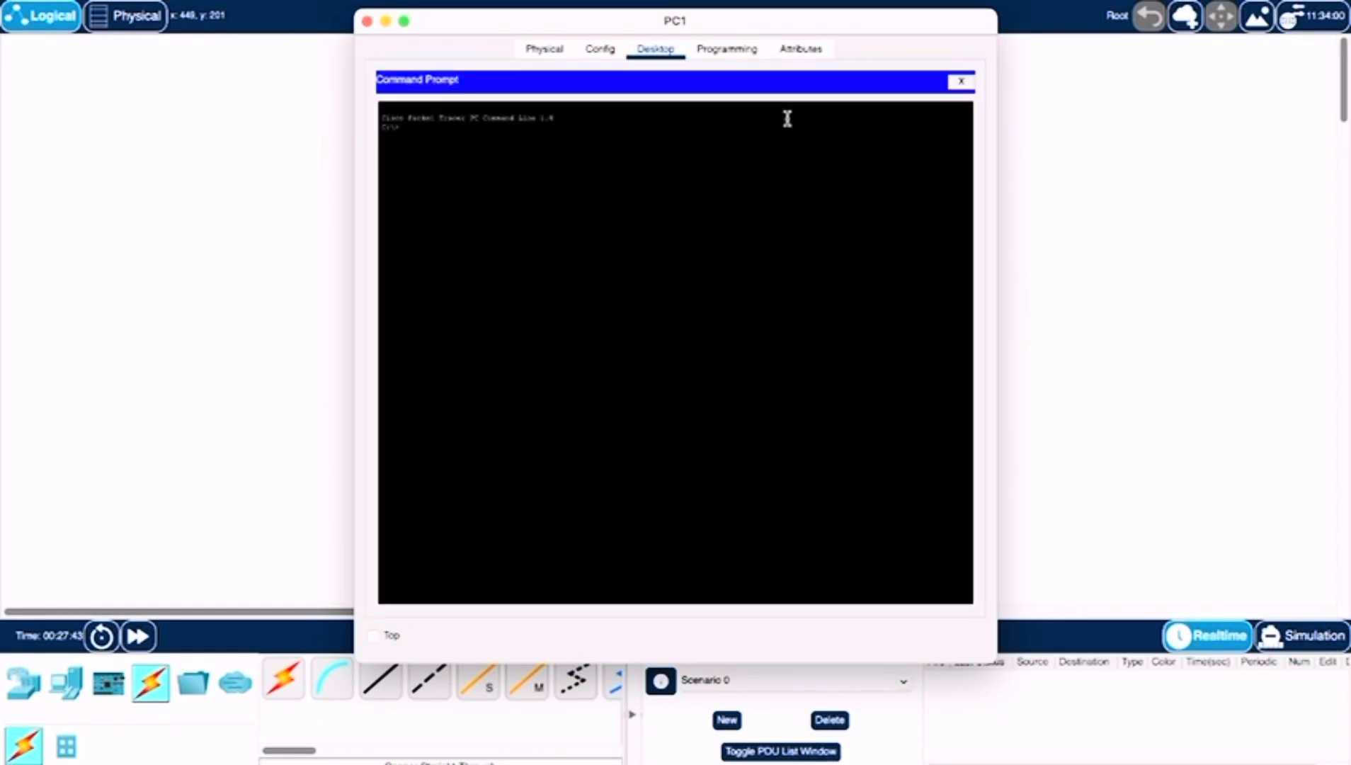
text(ping 192.1.)
key(BackSpace)
key(BackSpace)
key(Return)
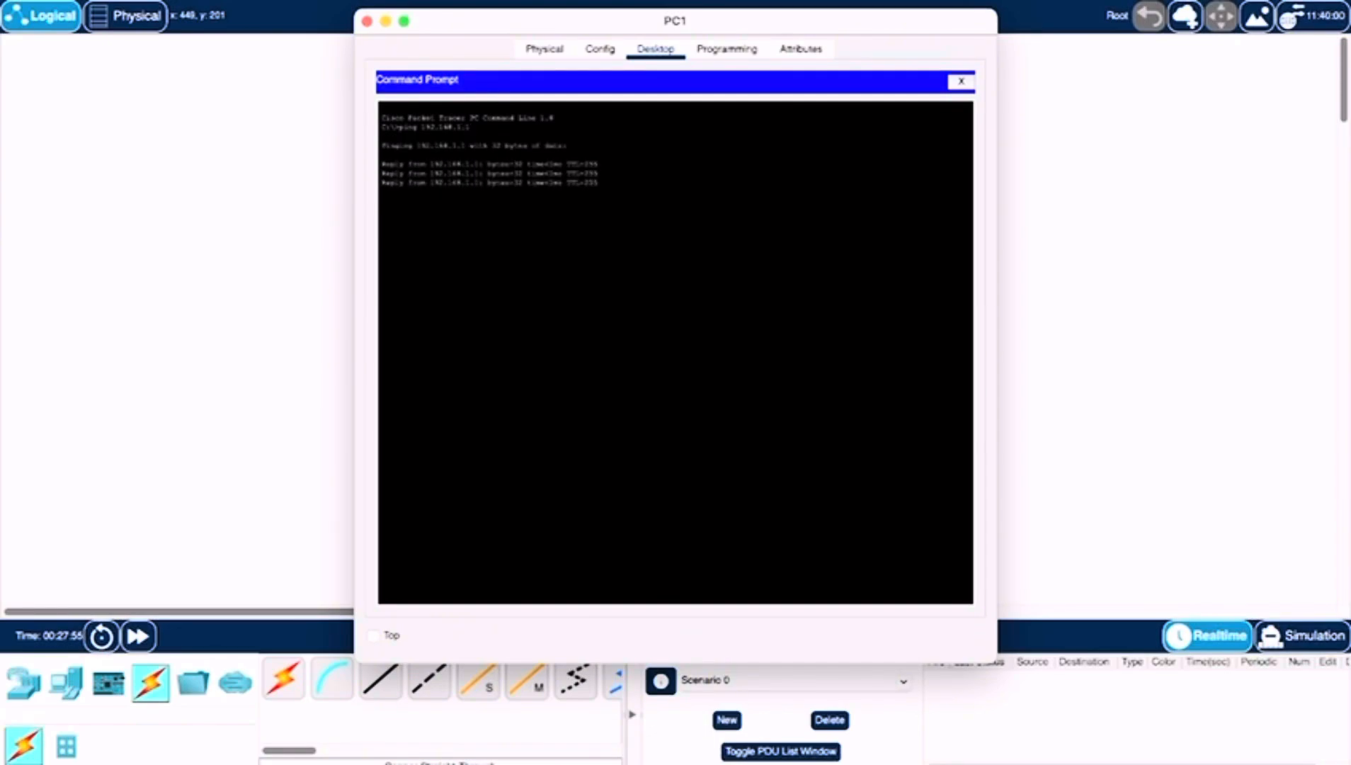
- Ping the switch at 192.168.1.2 from PC1, then close the PC1 window
text(ping )
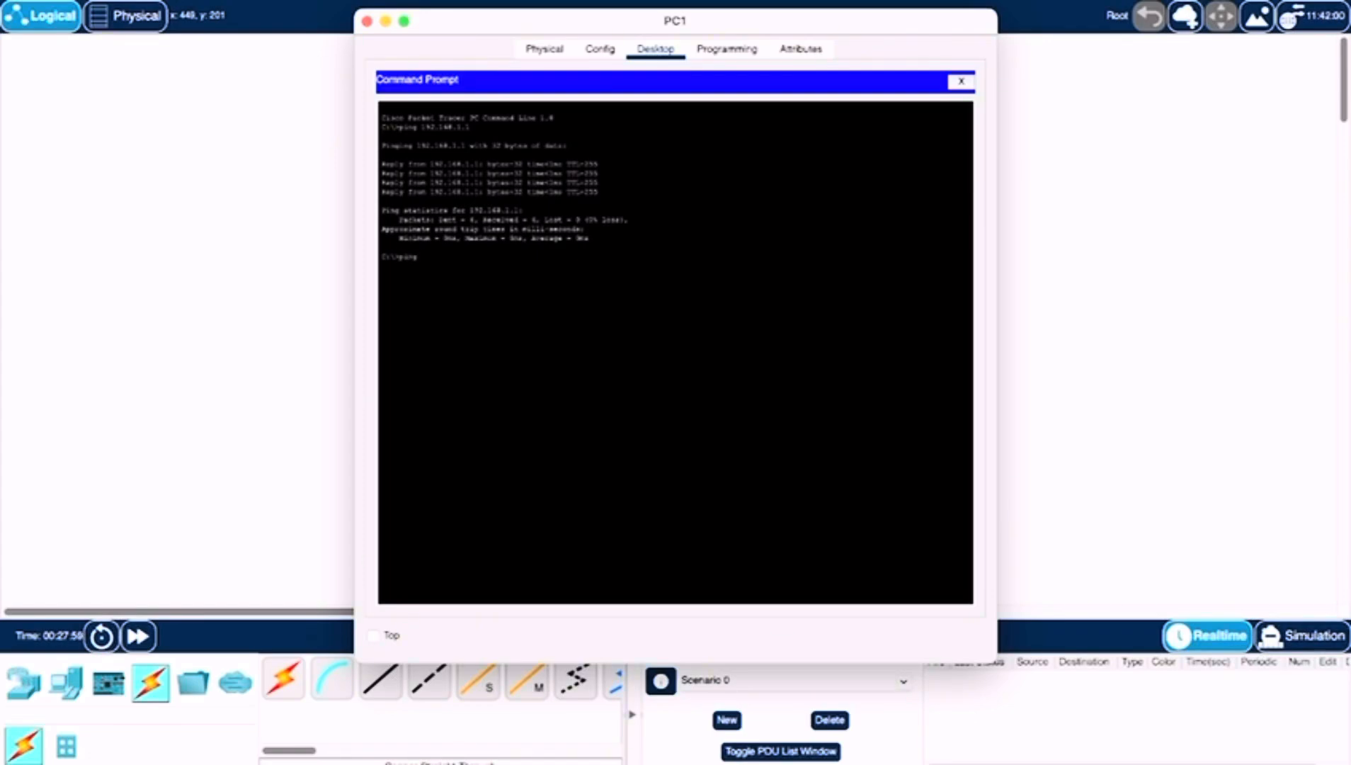
text(192.168.1.2)
key(Return)
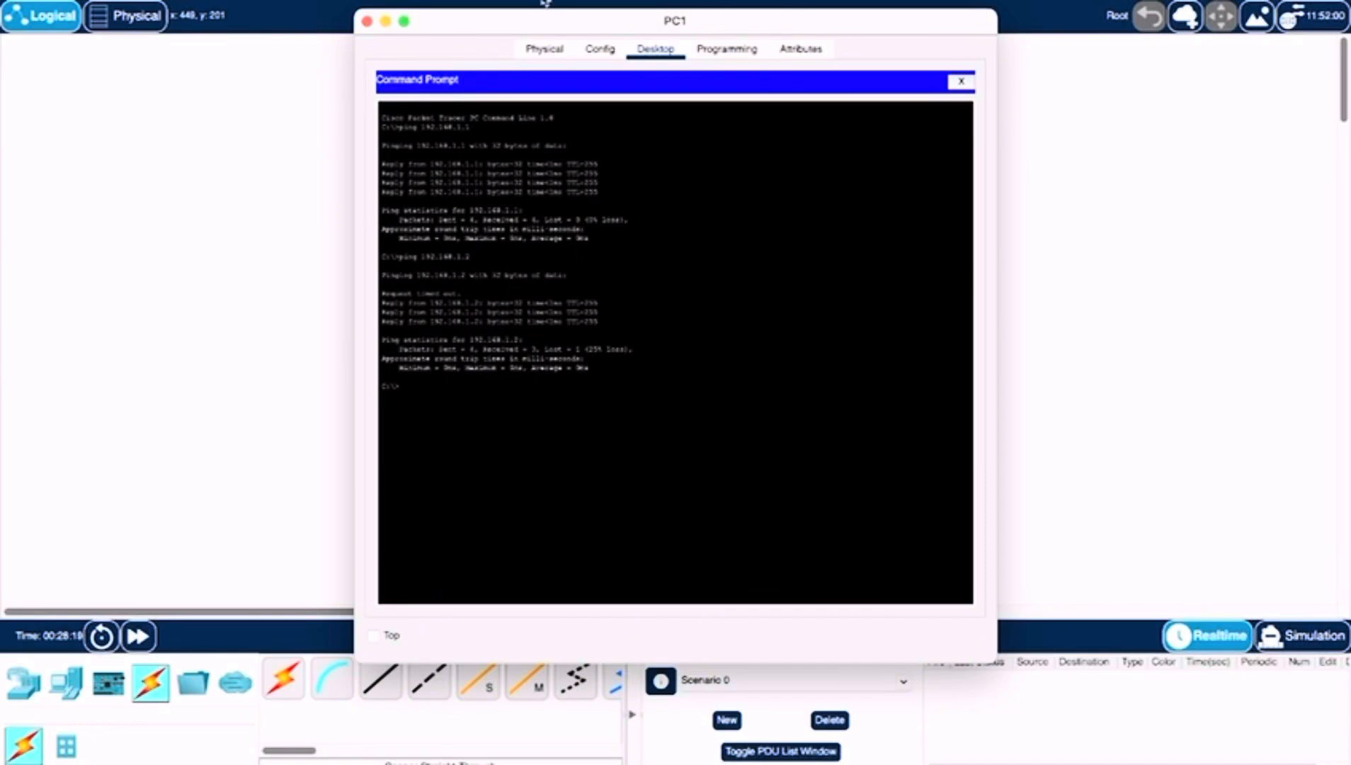
click(367, 21)
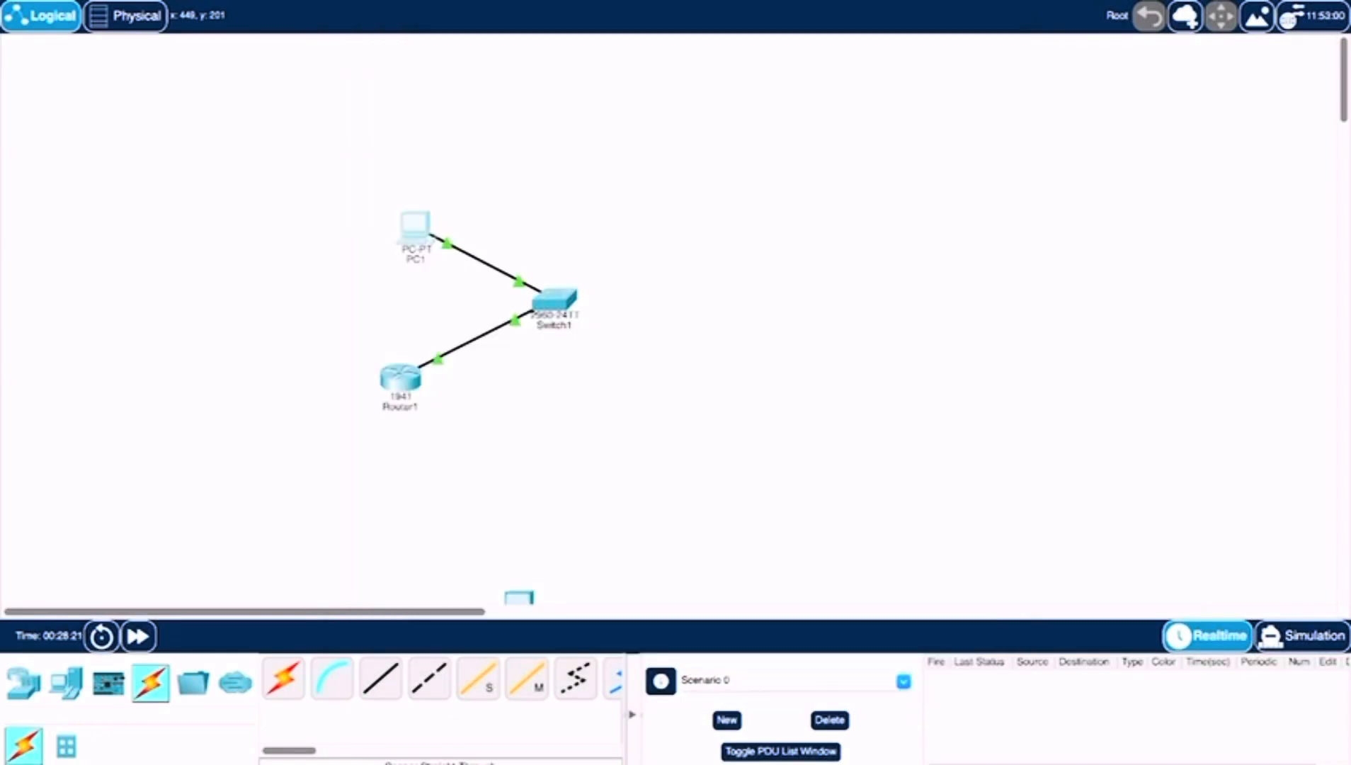
- Configure the read-only (RO) and read-write (RW) SNMP community strings on Router1 with snmp-server community, then close its window
click(398, 379)
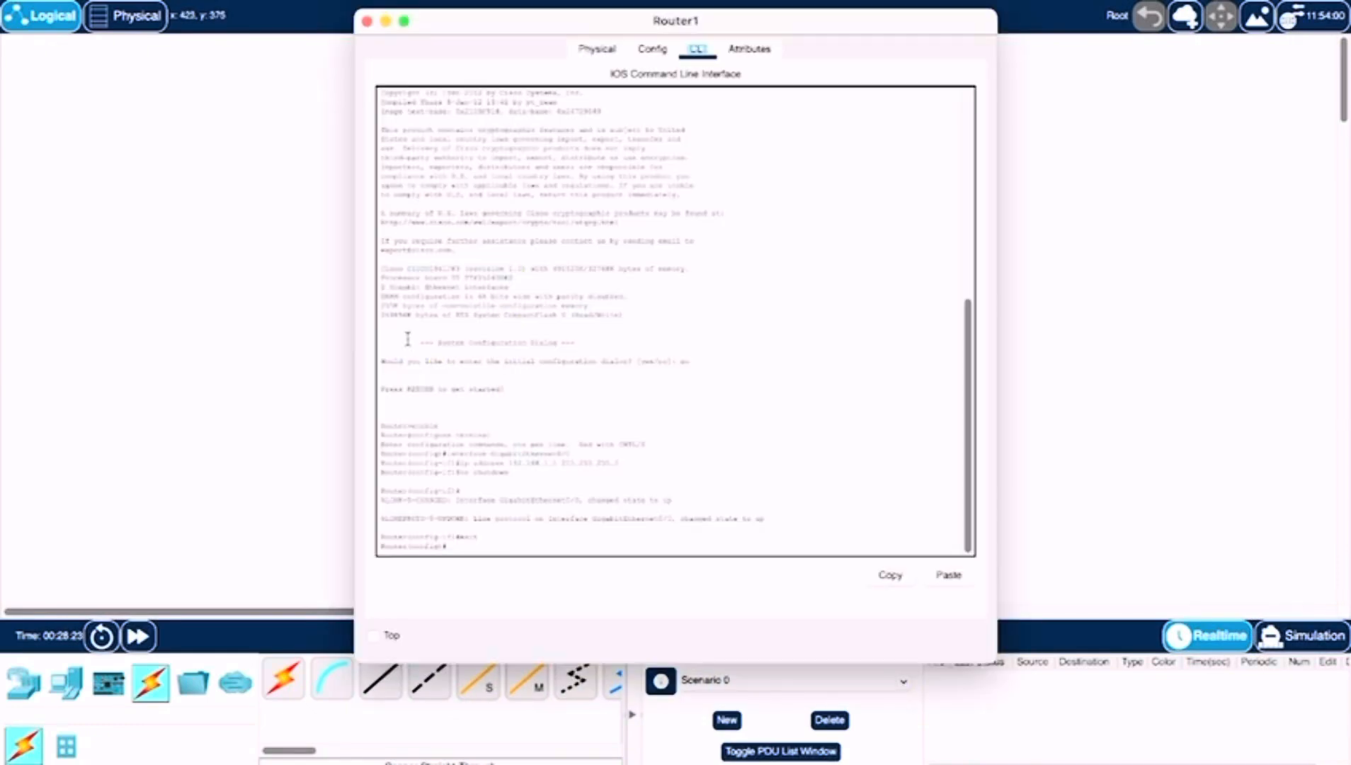
click(739, 468)
click(449, 546)
click(946, 575)
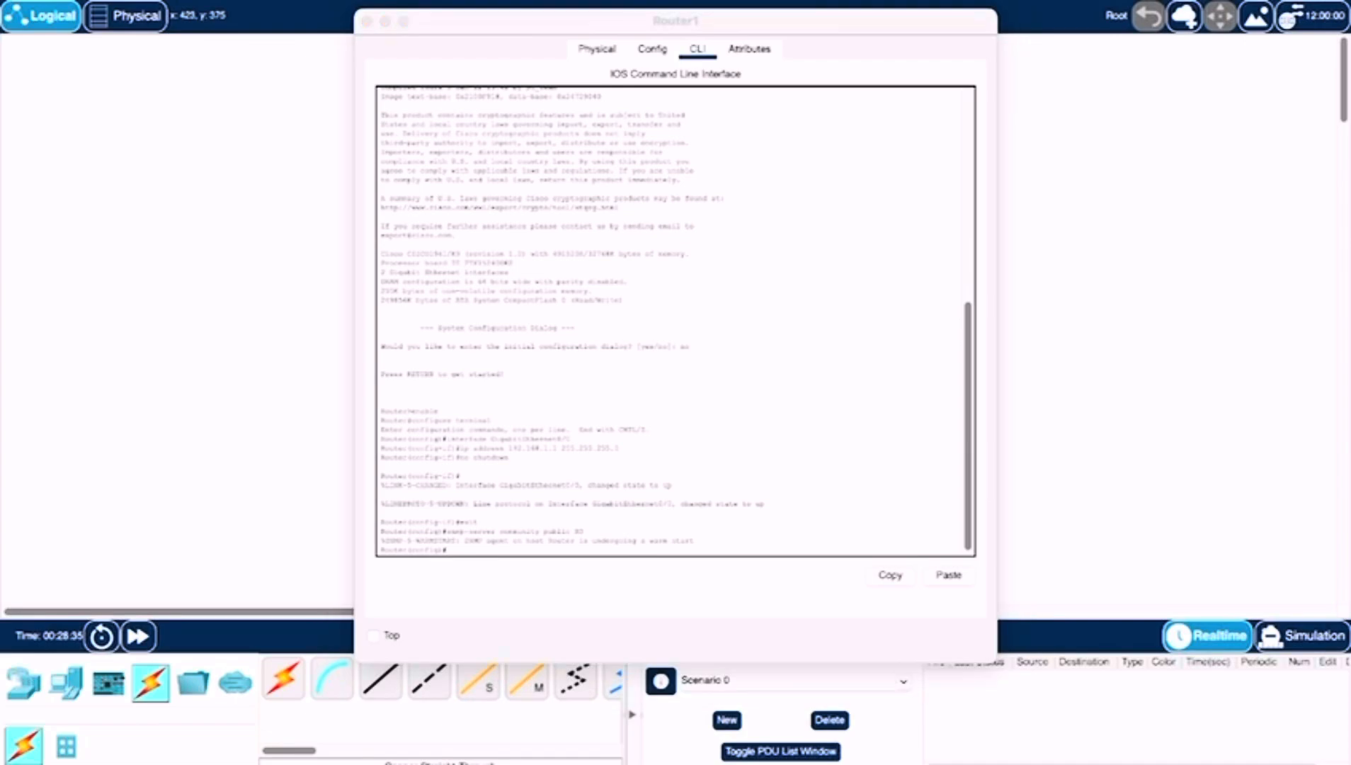
click(872, 12)
click(942, 577)
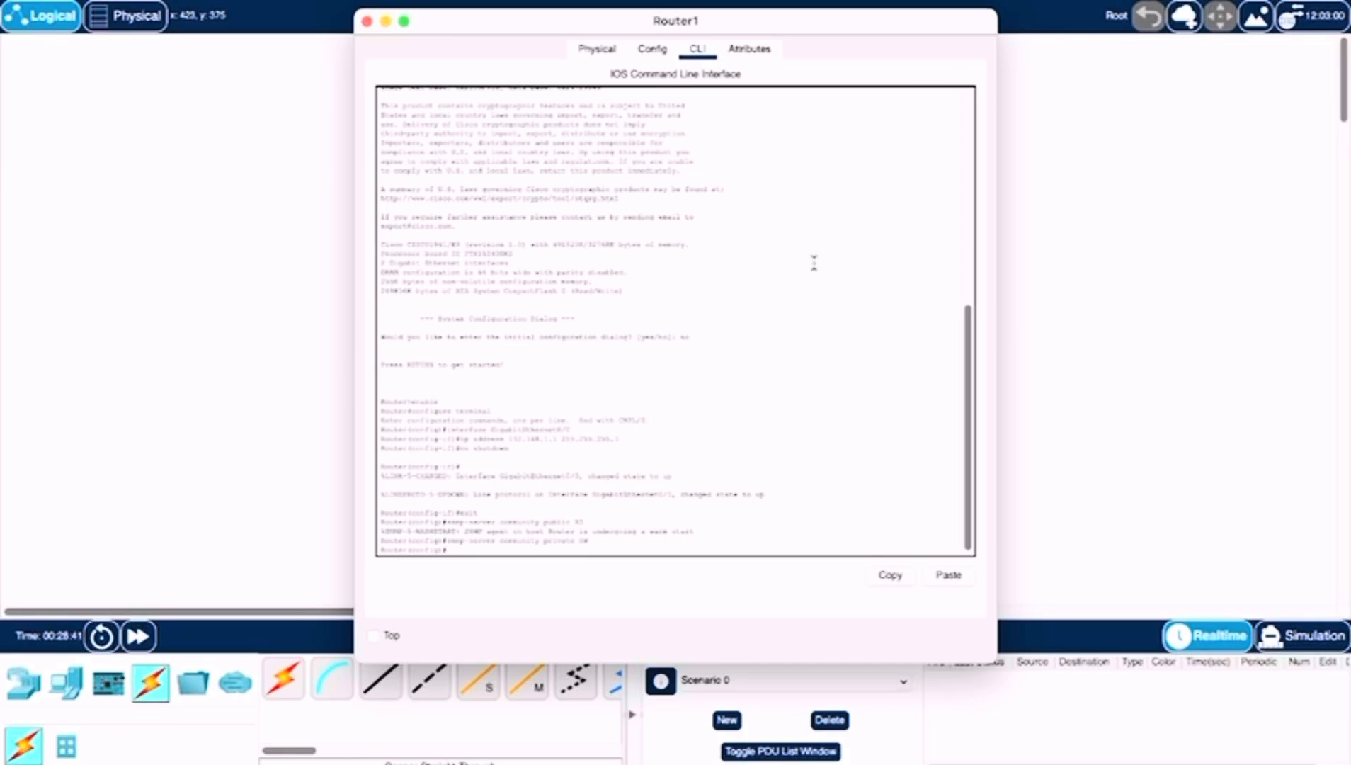
click(366, 20)
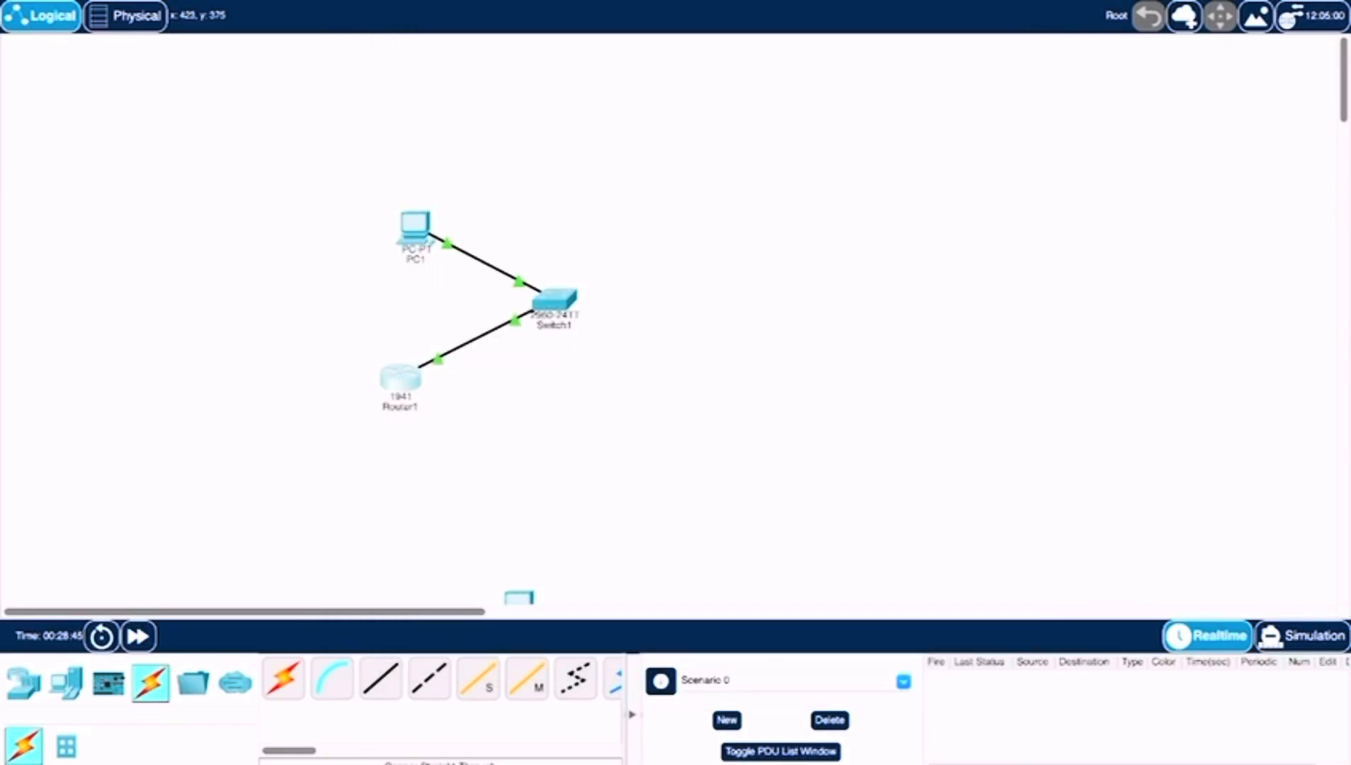
- Configure the same RO and RW SNMP community strings on Switch1 with snmp-server community, then close its window
click(563, 299)
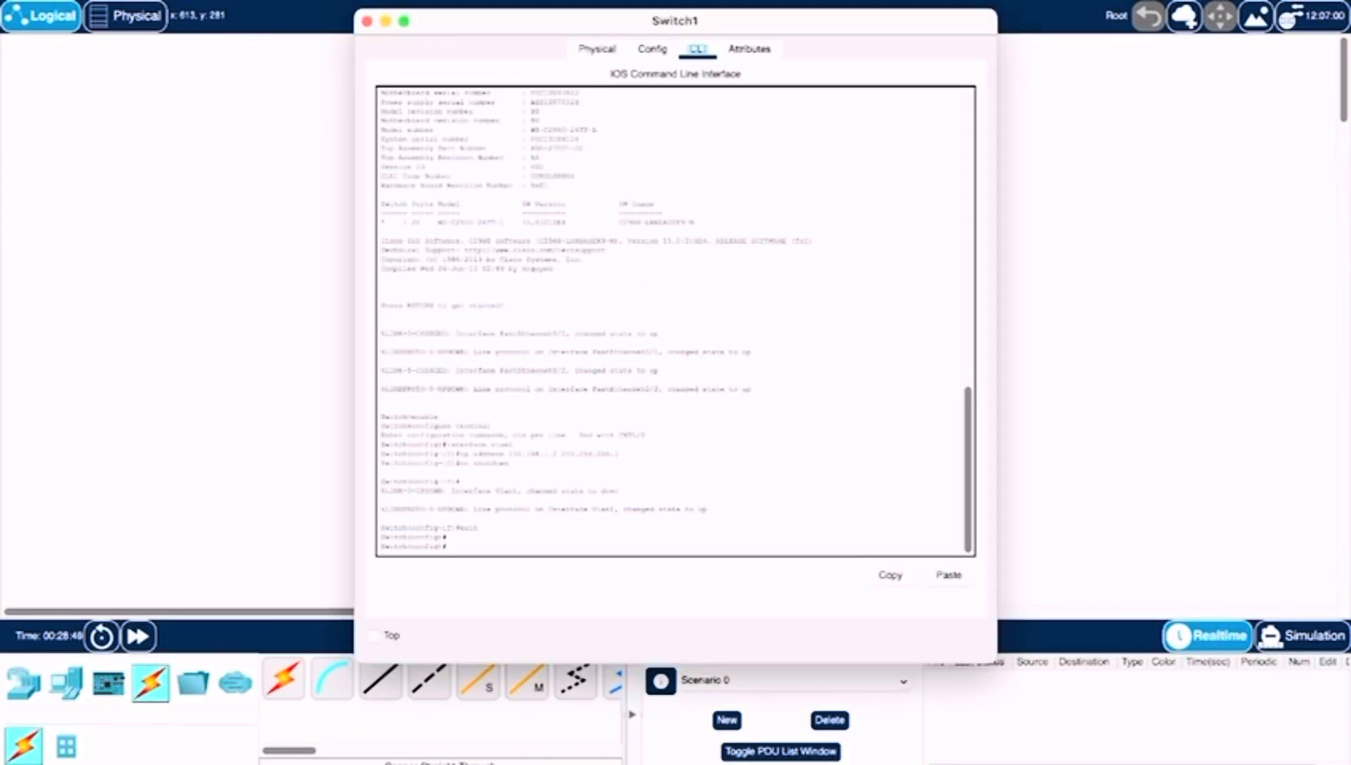
click(891, 258)
click(949, 575)
key(Return)
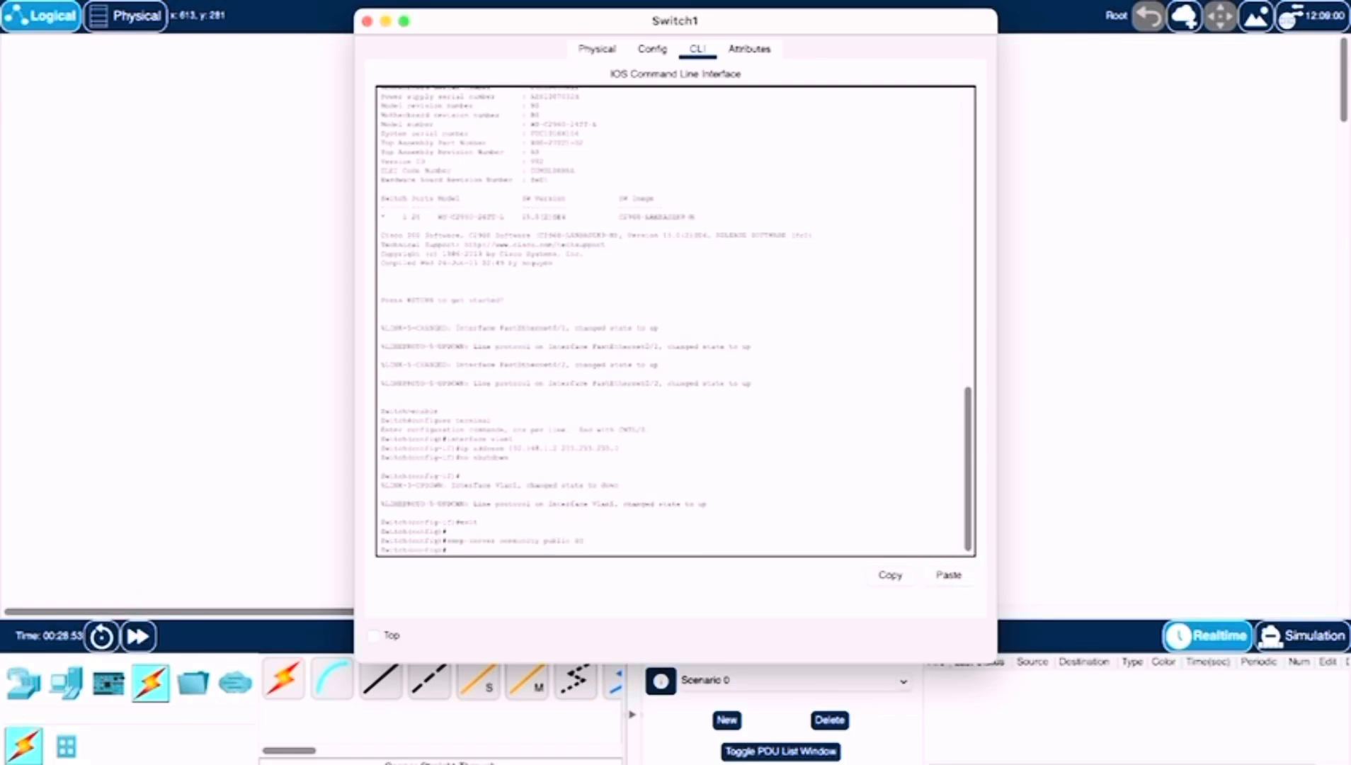
key(super+Tab)
key(super+Tab)
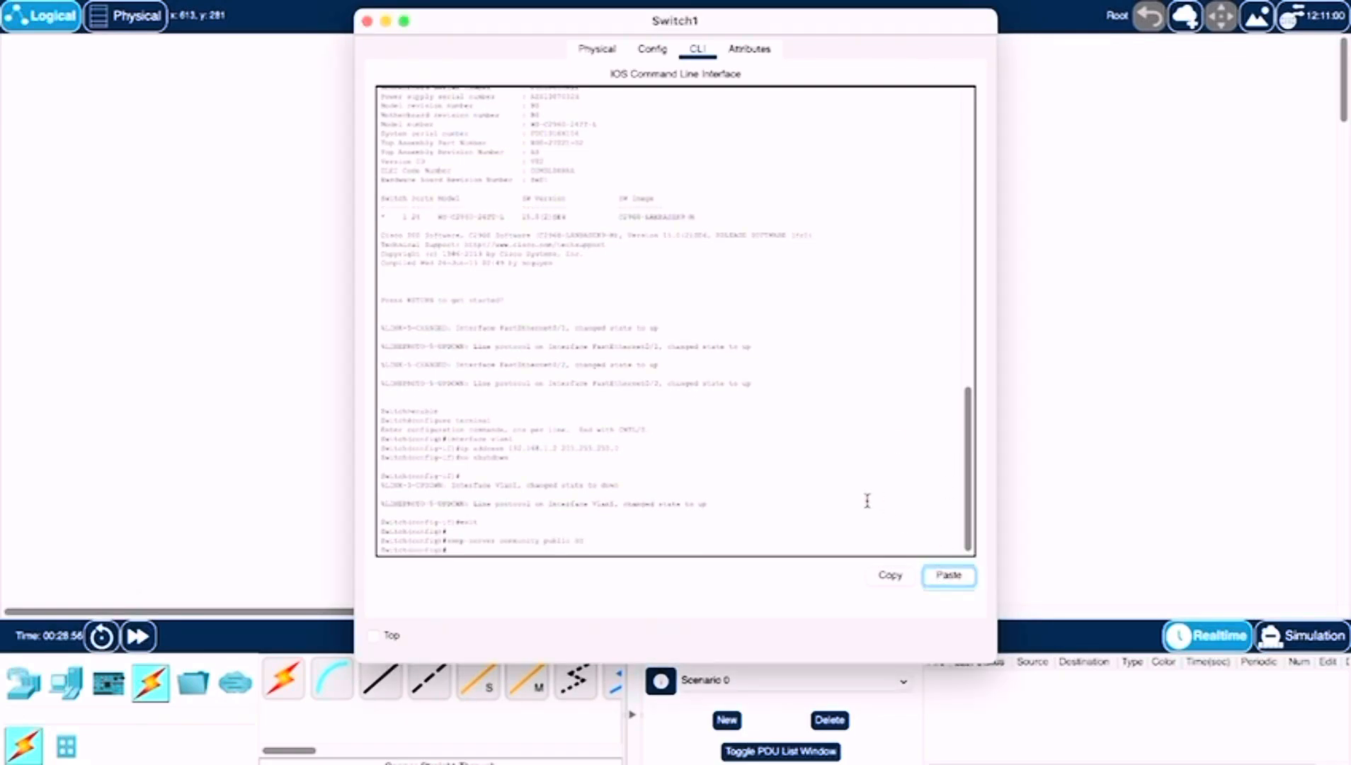
click(943, 573)
key(Return)
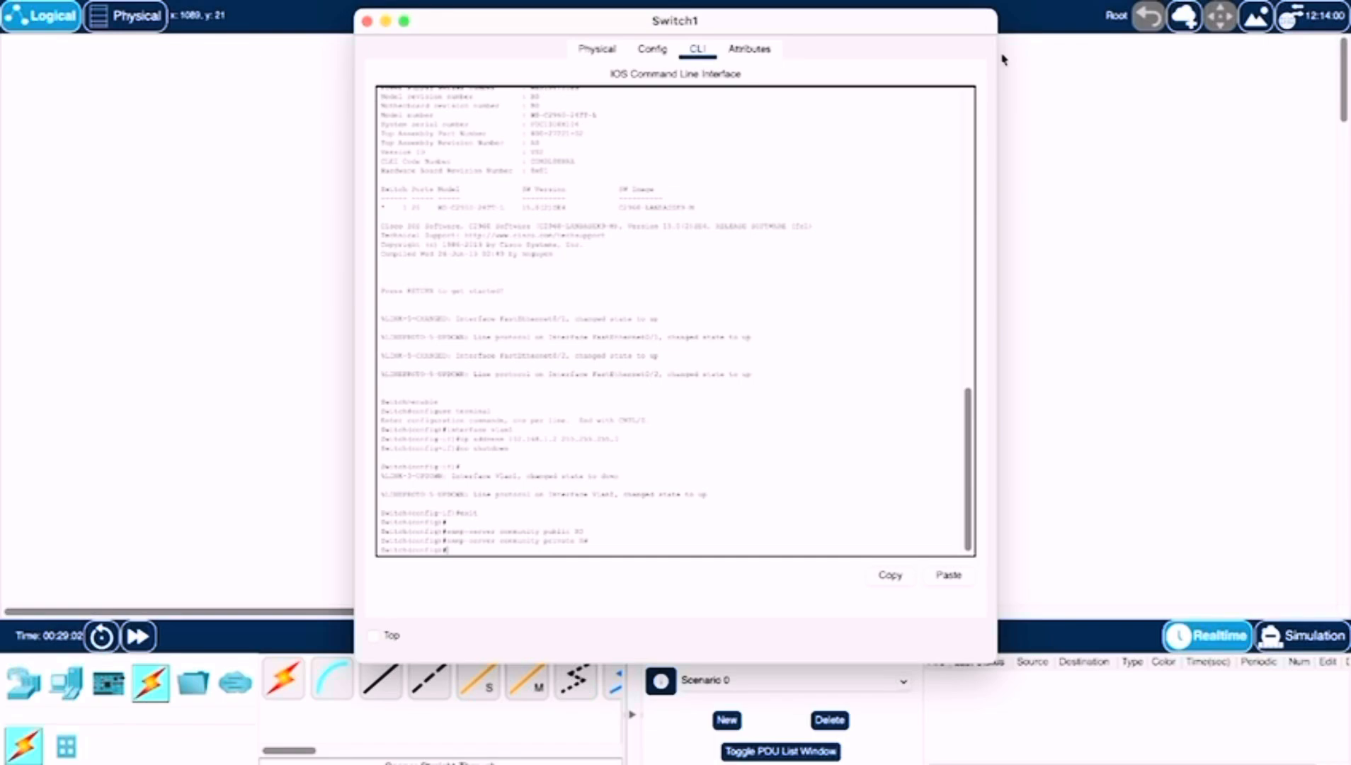
click(367, 20)
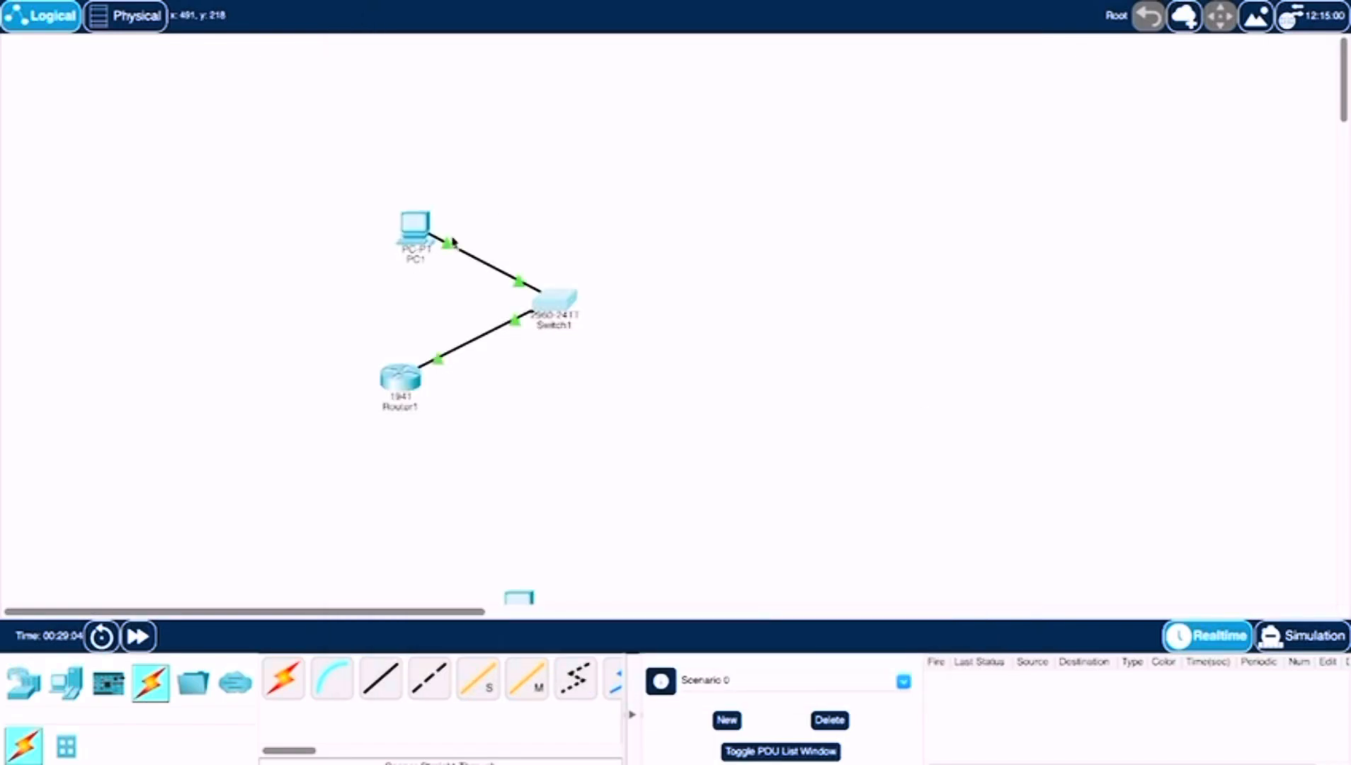
- Open PC1's MIB Browser and set the address in its advanced settings to 192.168.1.1
double_click(413, 228)
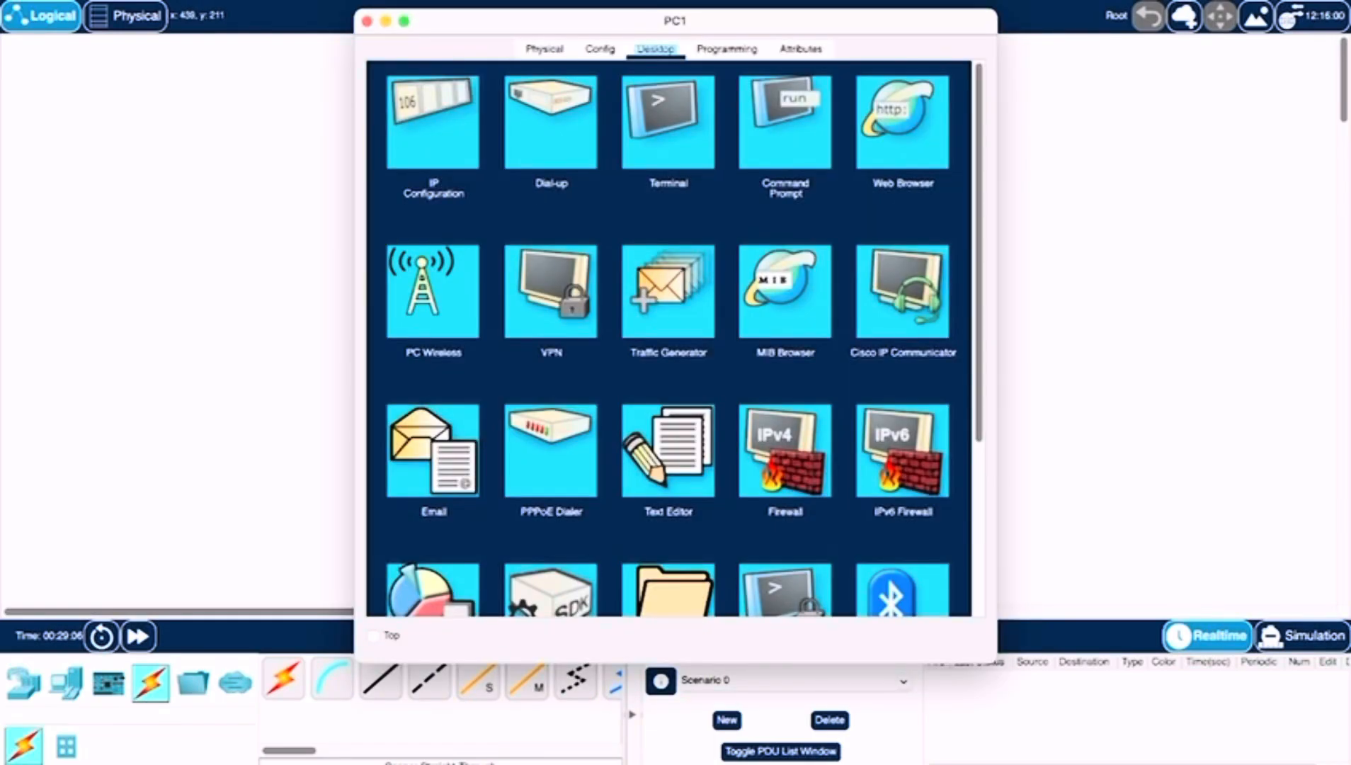
click(755, 298)
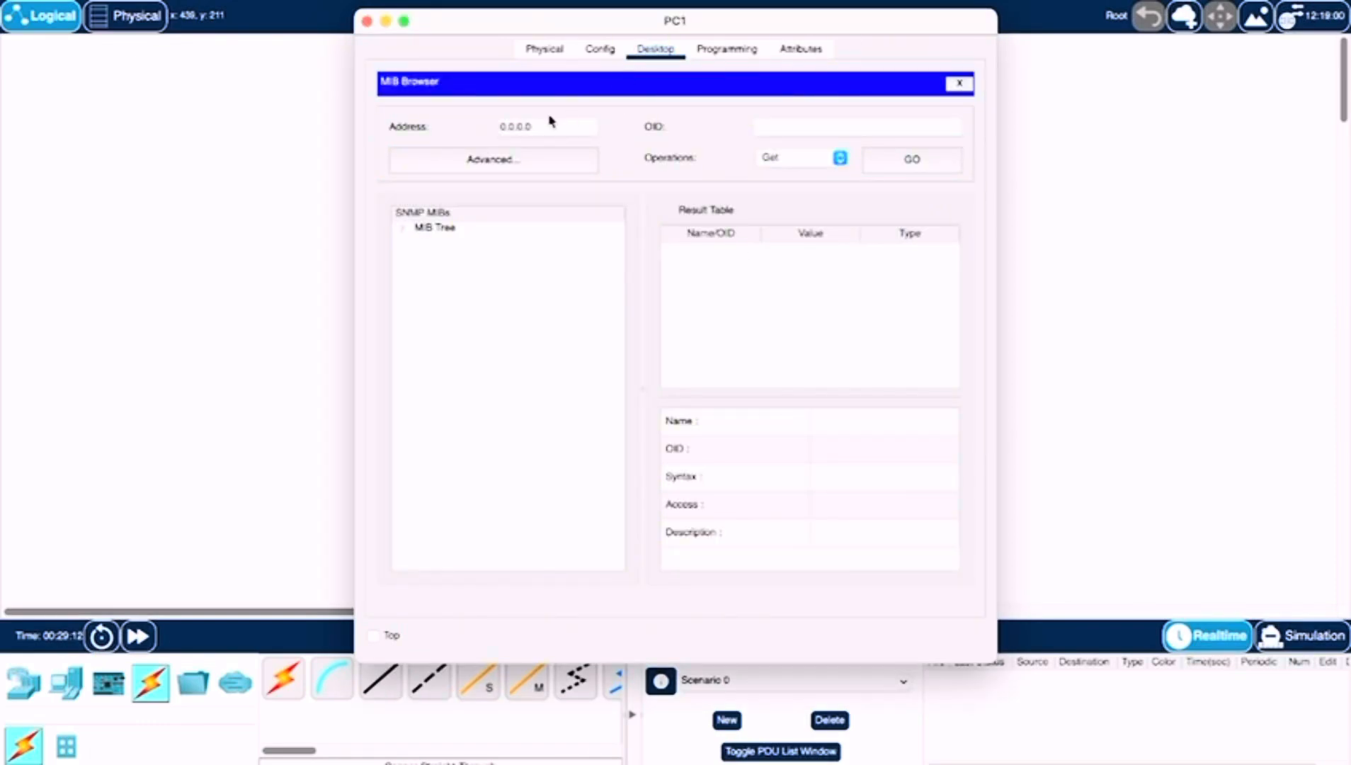
click(510, 160)
triple_click(621, 220)
text(192.168.1.1)
- Enter the read community and write community strings for the SNMP connection and confirm the advanced settings
click(607, 274)
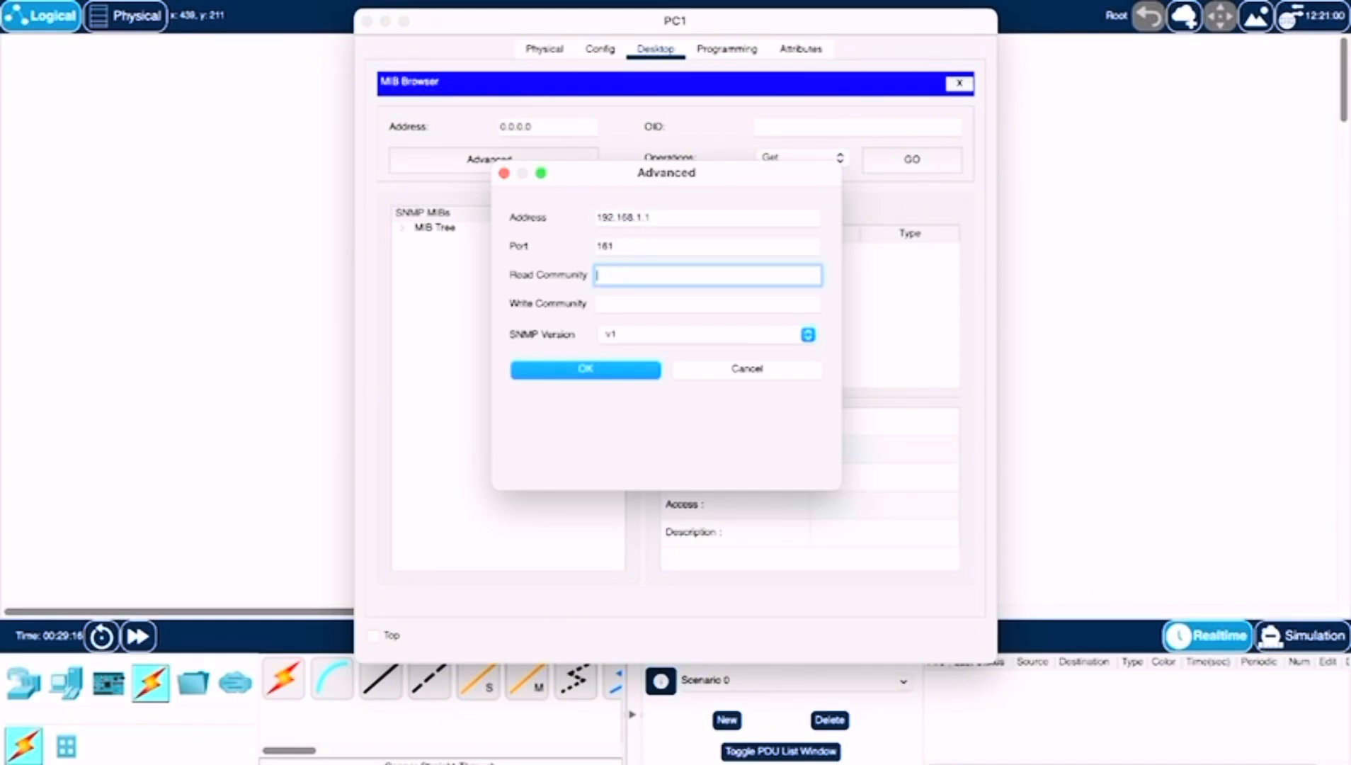
text(••••••)
click(650, 299)
text(•)
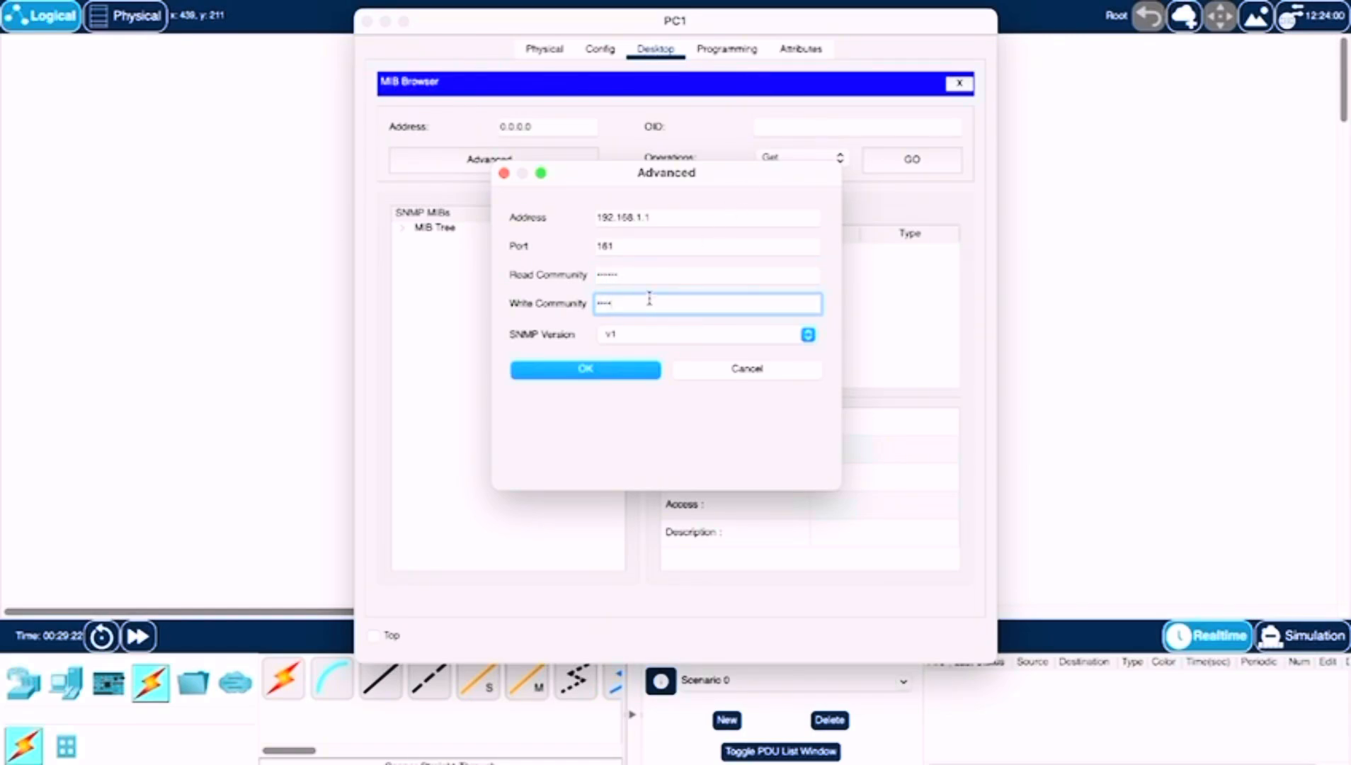
click(605, 370)
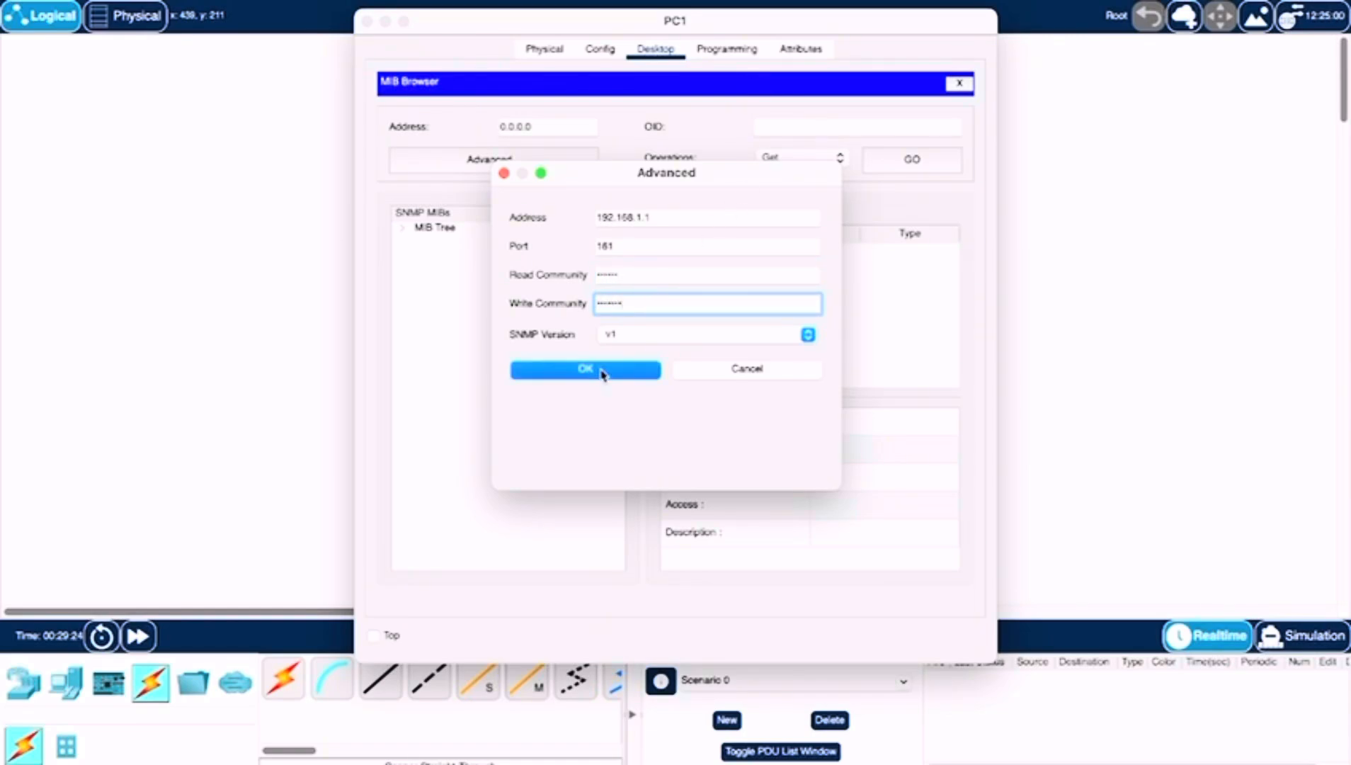
- Expand the router_std MIBs tree through .iso, .org and .dod down to the branches of .internet
click(403, 230)
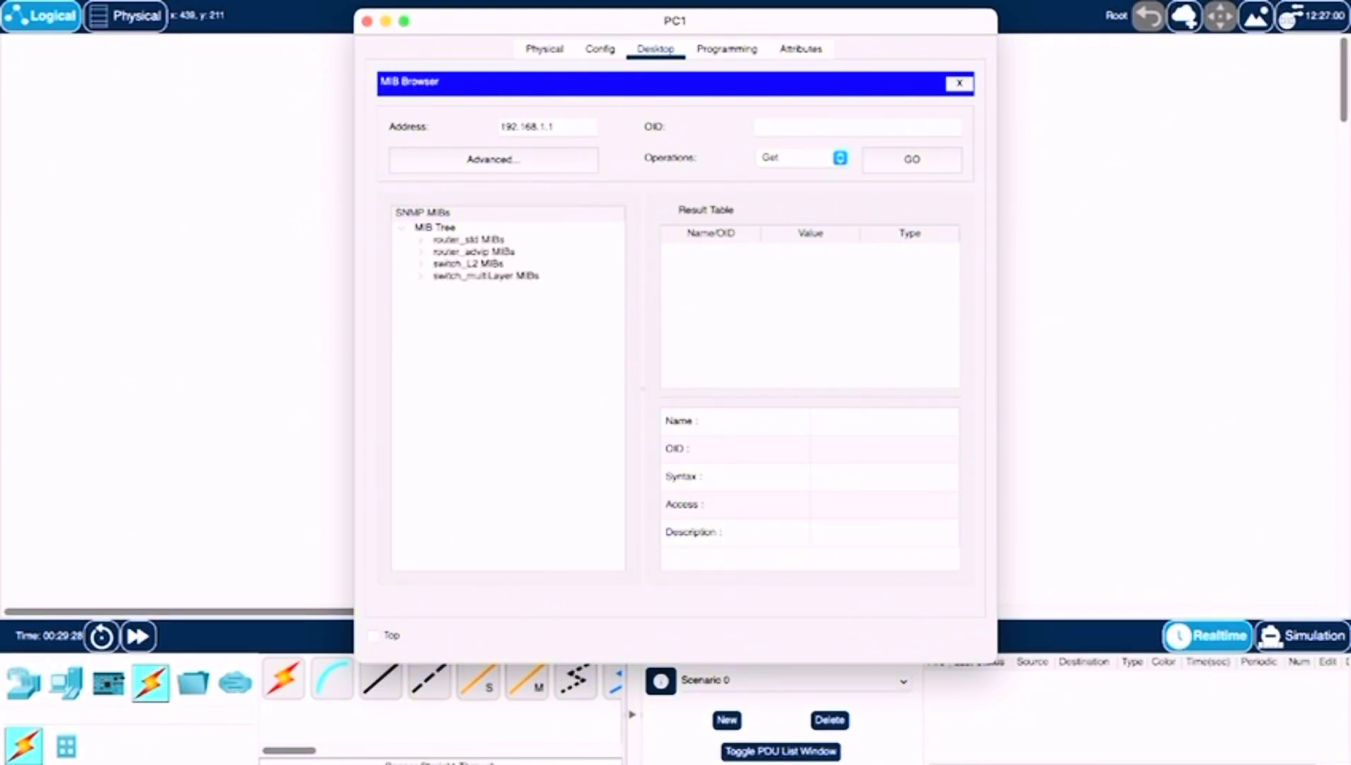
click(422, 241)
click(445, 254)
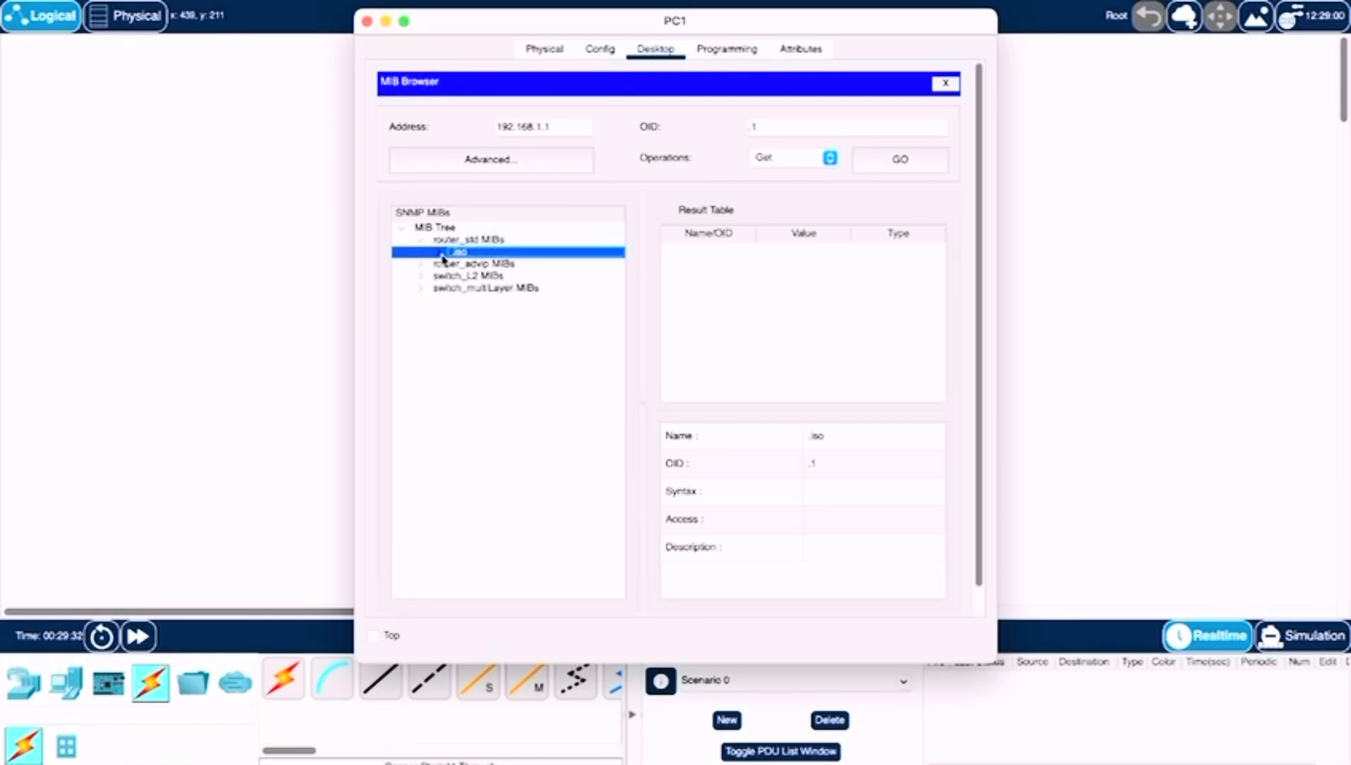
click(440, 253)
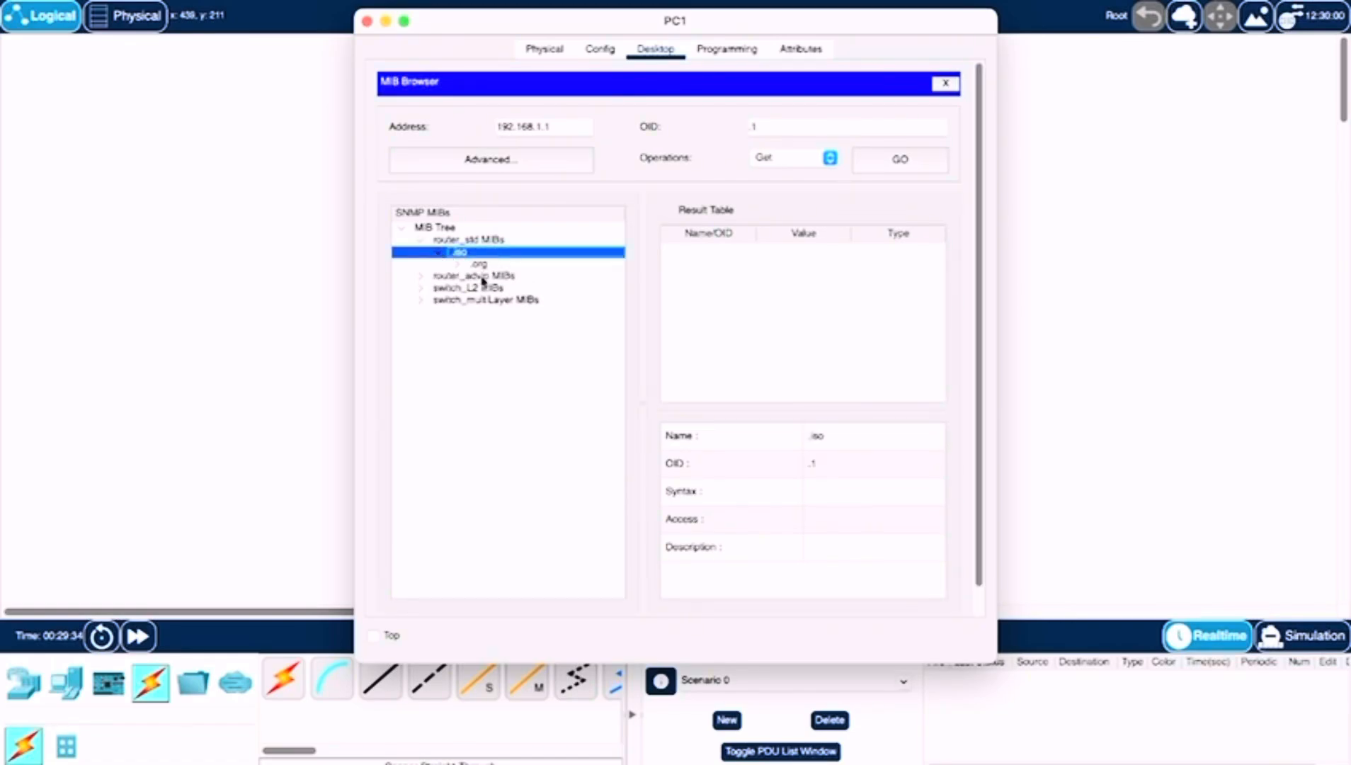
click(476, 265)
click(458, 265)
click(490, 276)
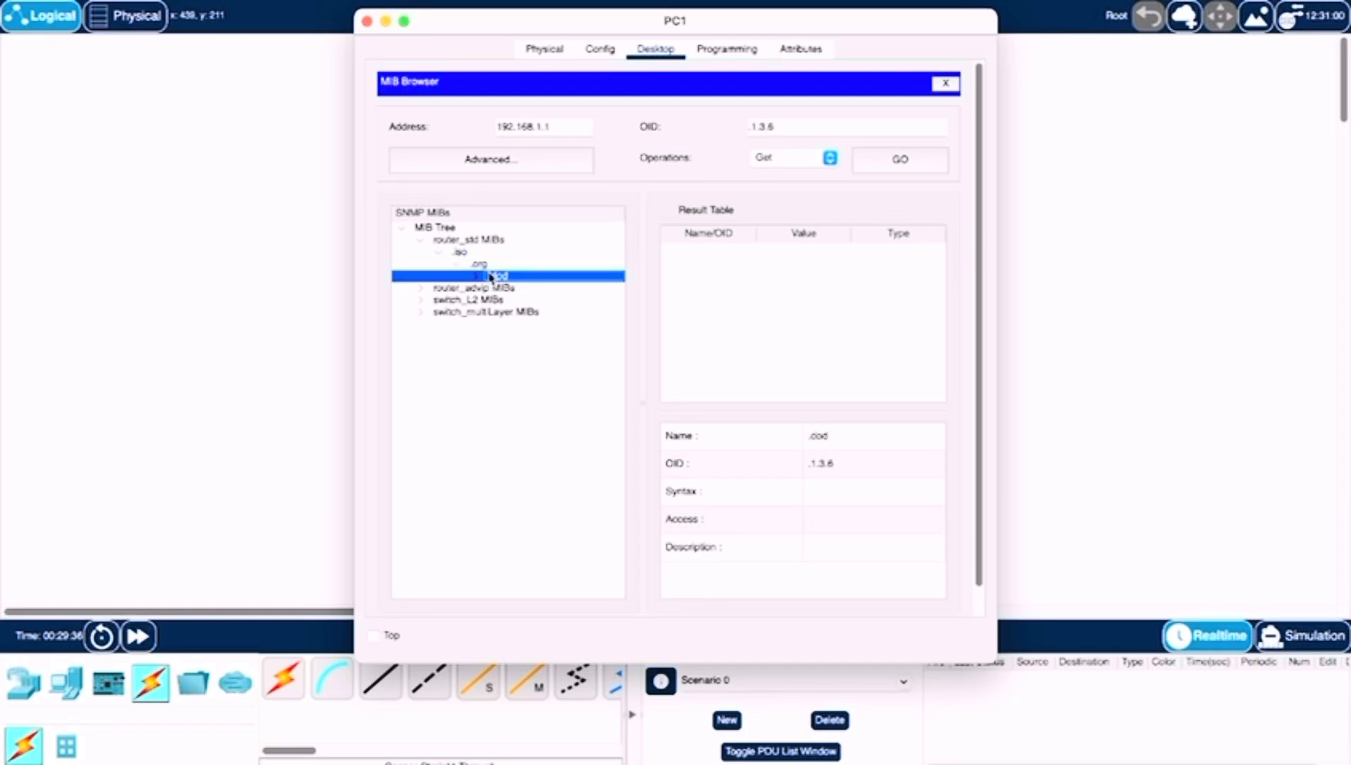
click(474, 276)
click(508, 288)
click(493, 289)
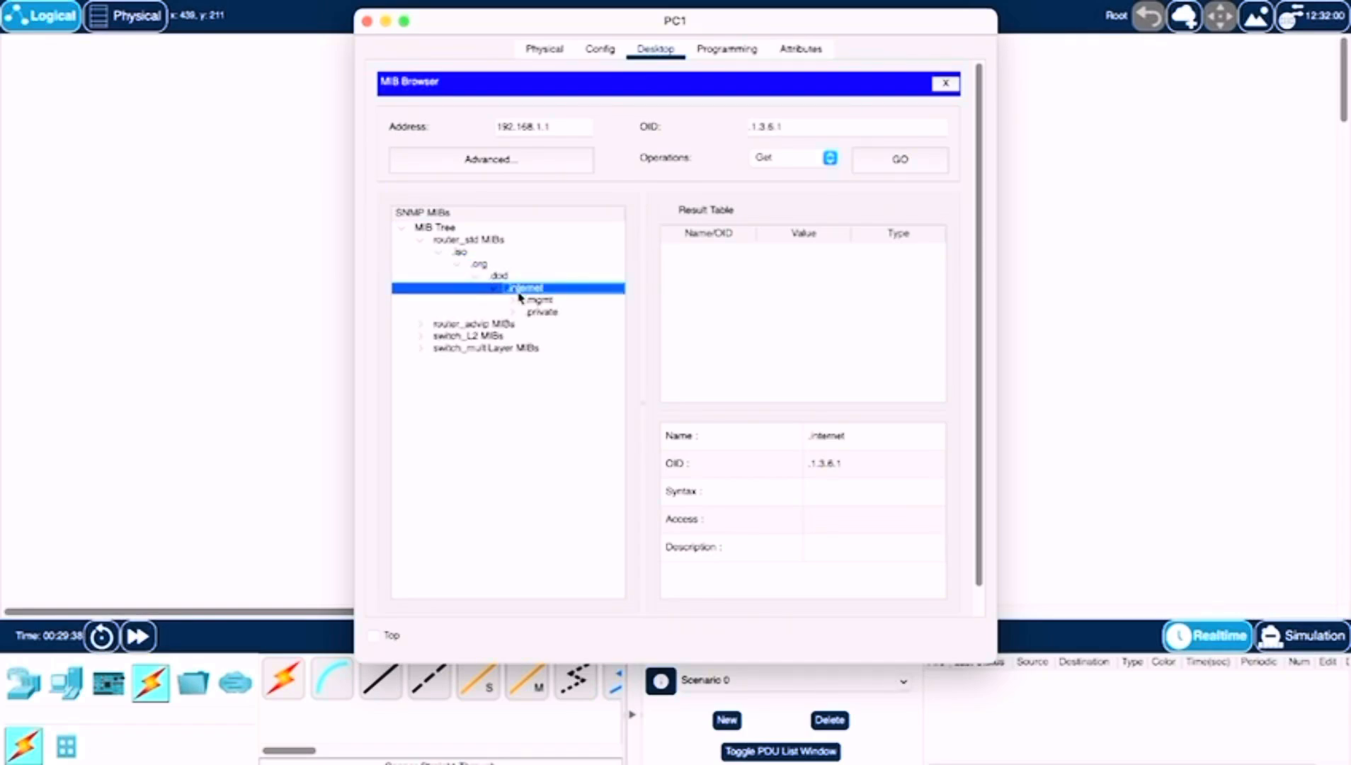
- Expand .mgmt, .mib-2 and .system, and widen the MIB tree area to show the full object names
click(535, 301)
click(513, 301)
click(551, 313)
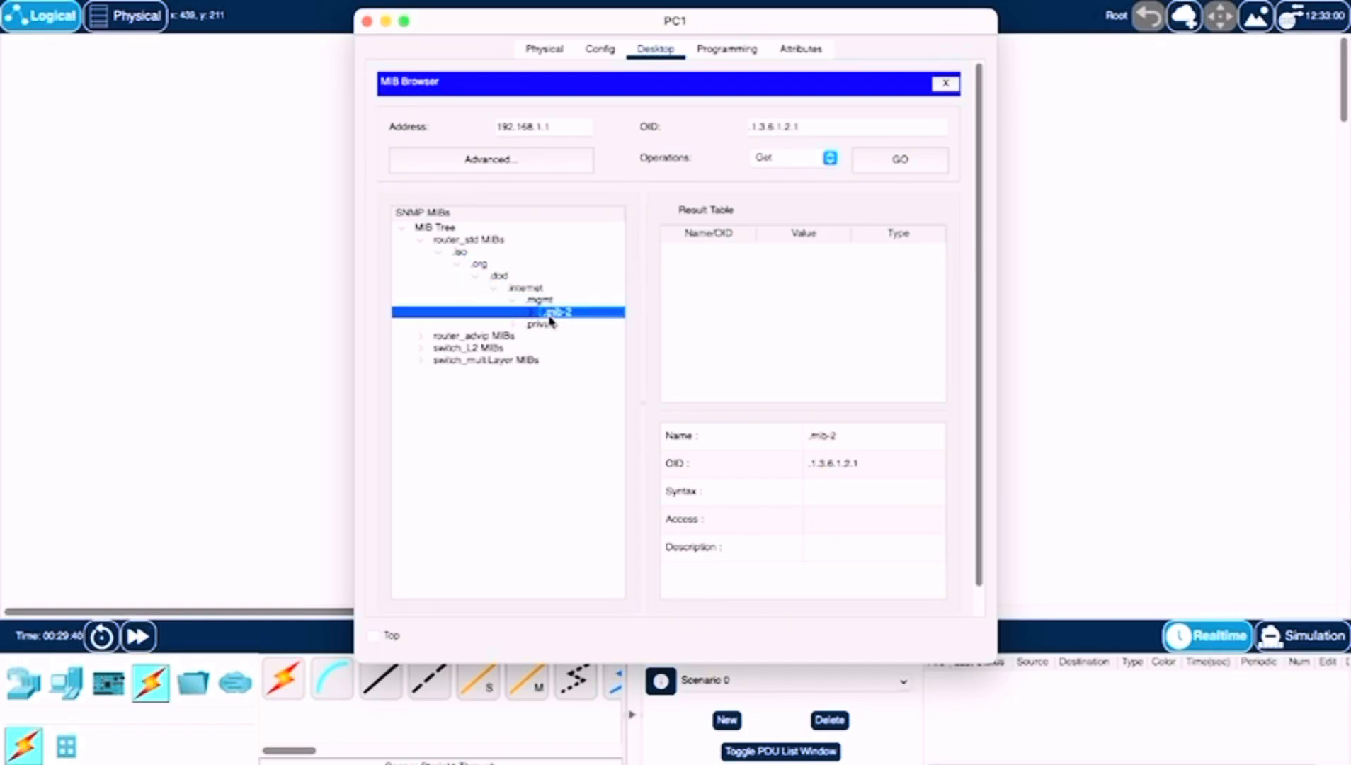
click(534, 313)
click(556, 324)
click(546, 325)
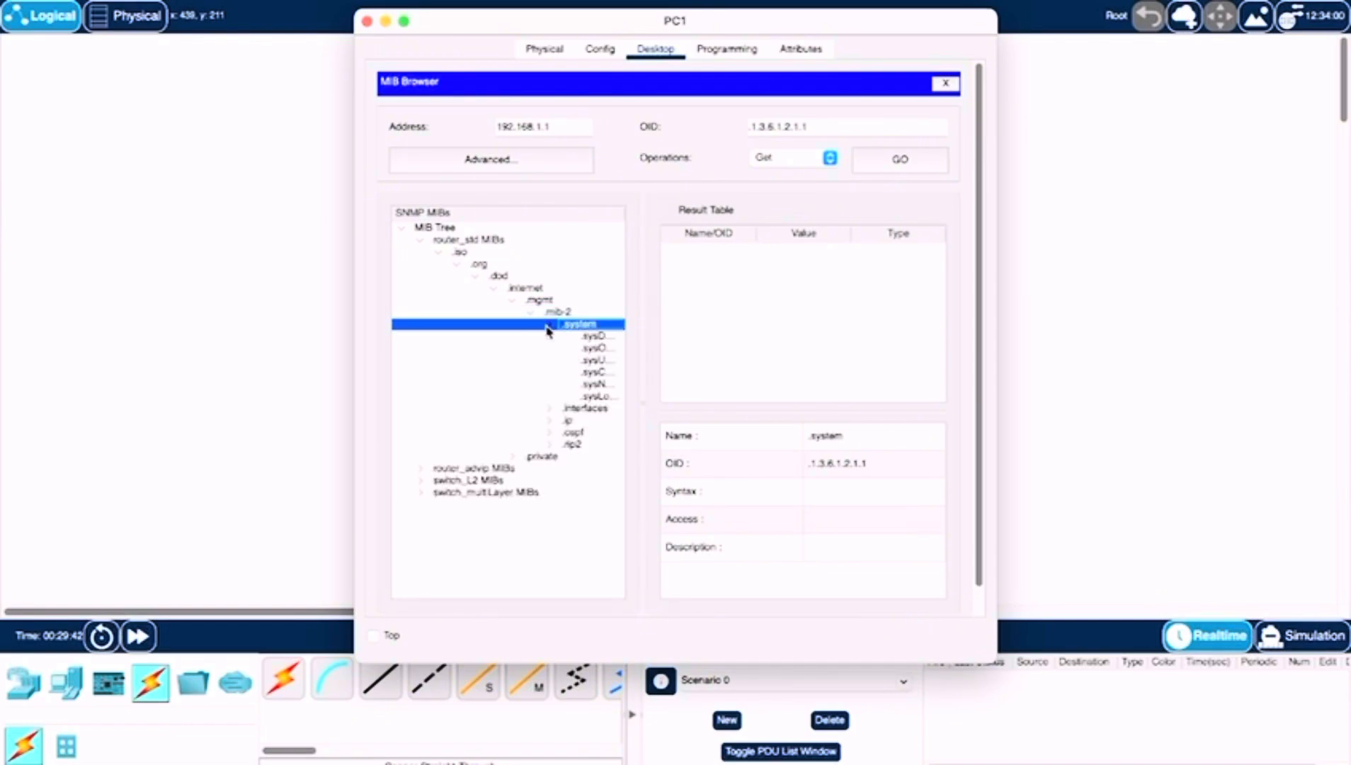
drag(640, 362, 682, 362)
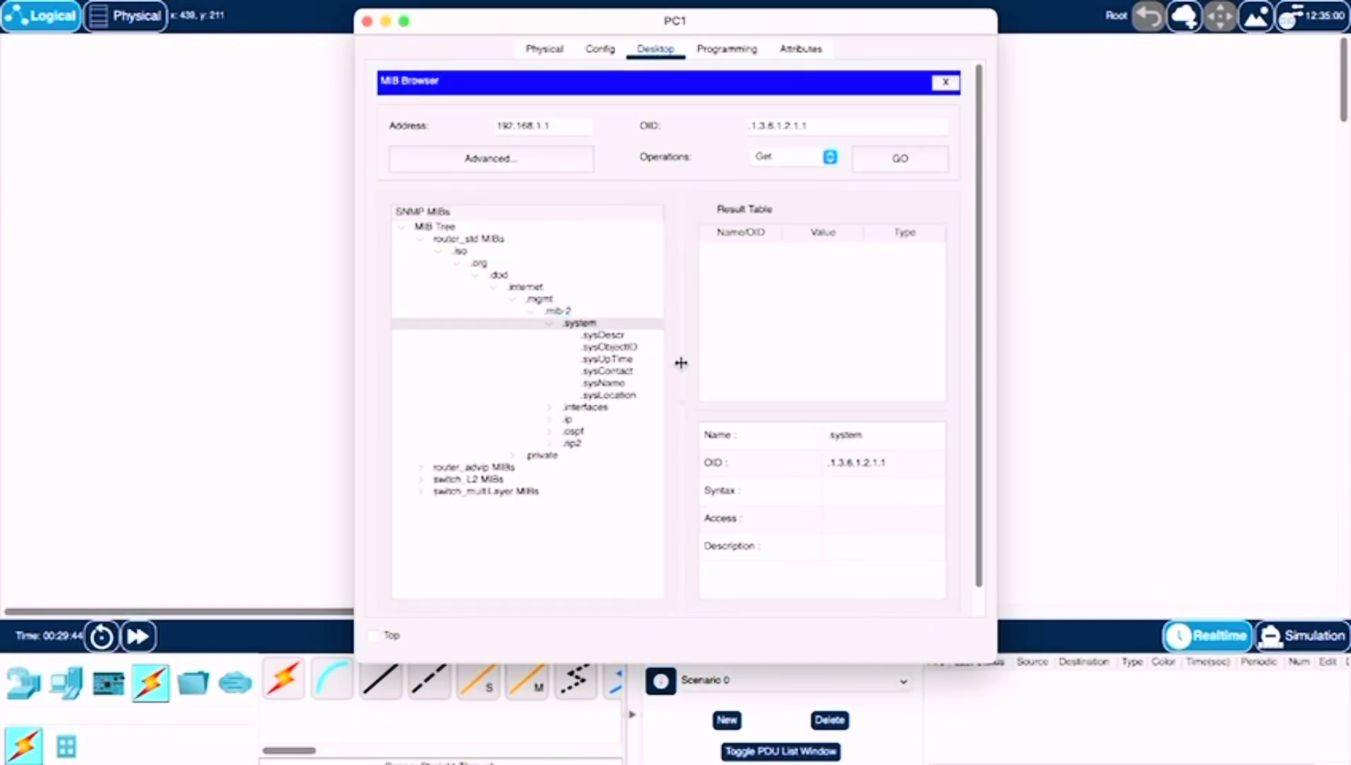
- Read the router's .sysName object with a Get operation and switch the operation to Set
click(620, 385)
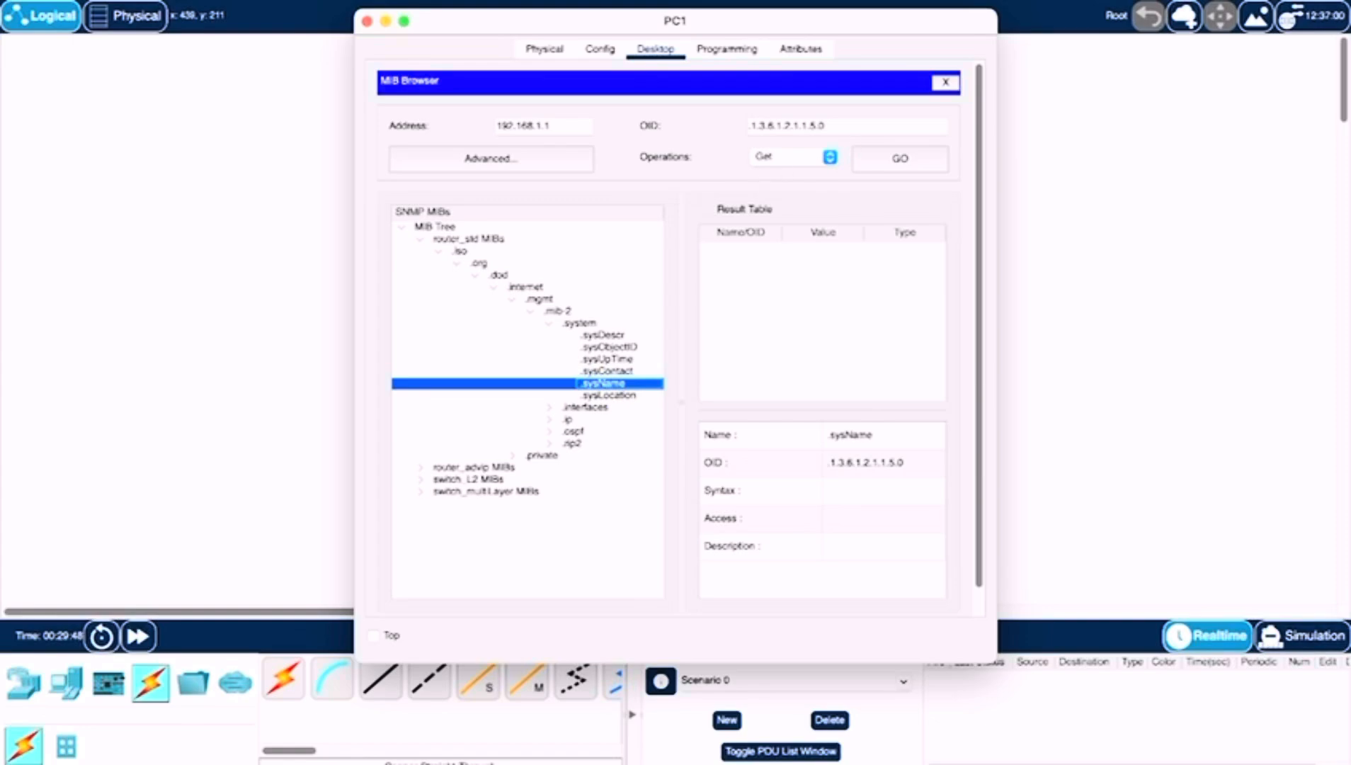
click(893, 157)
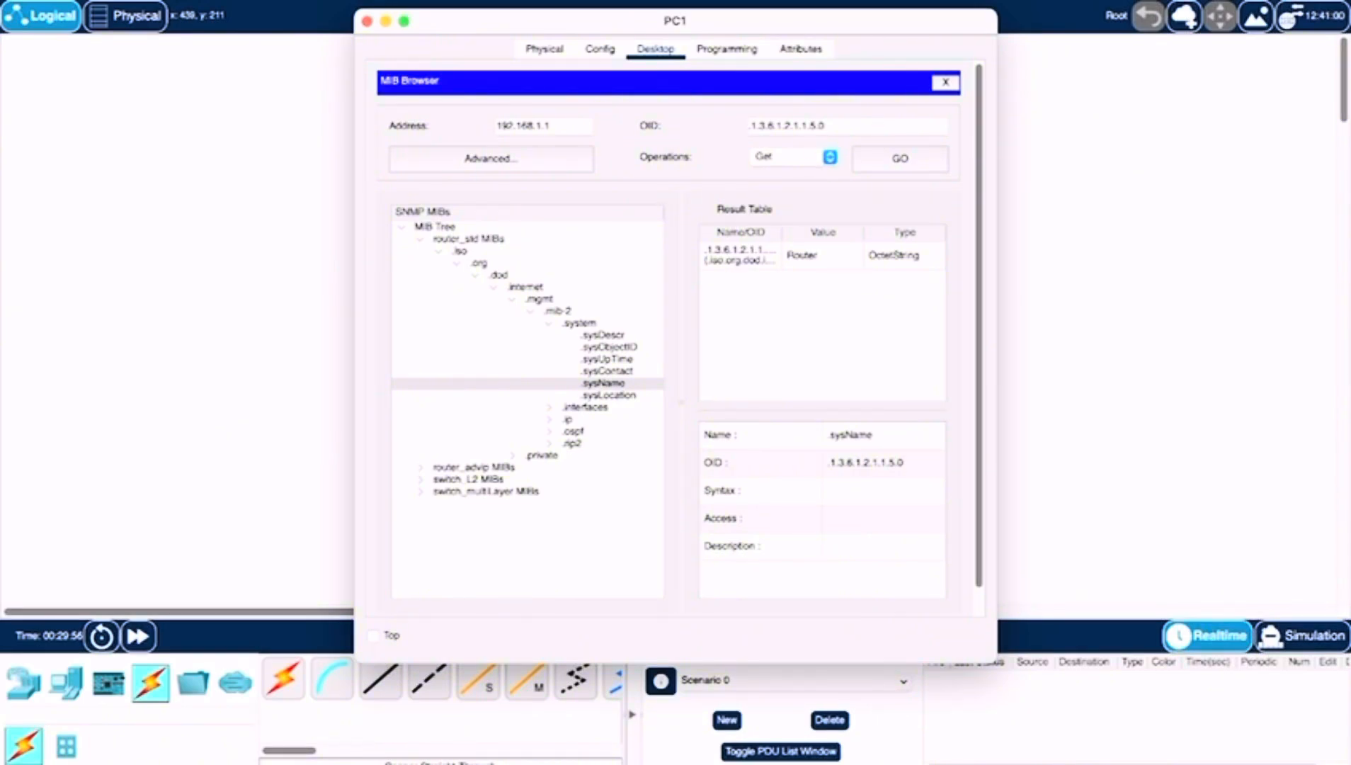
click(816, 165)
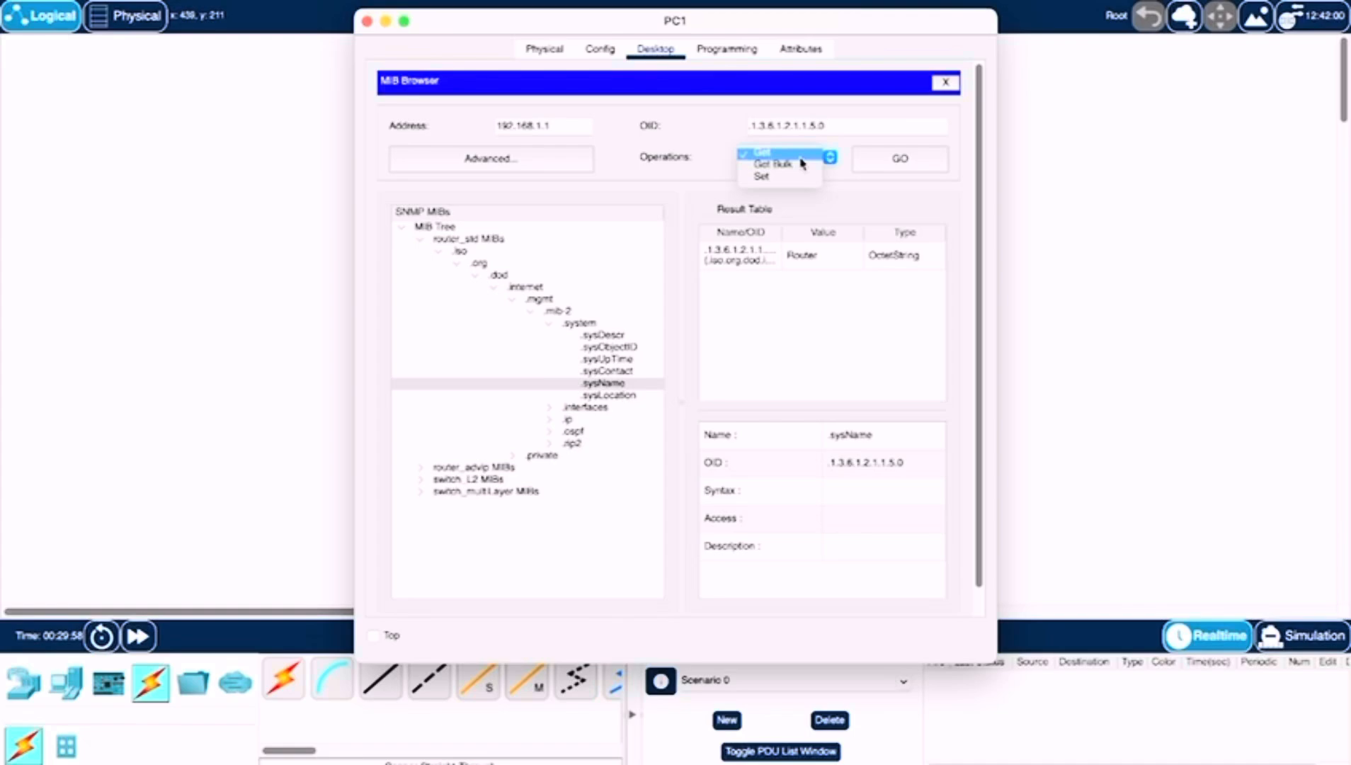
click(789, 178)
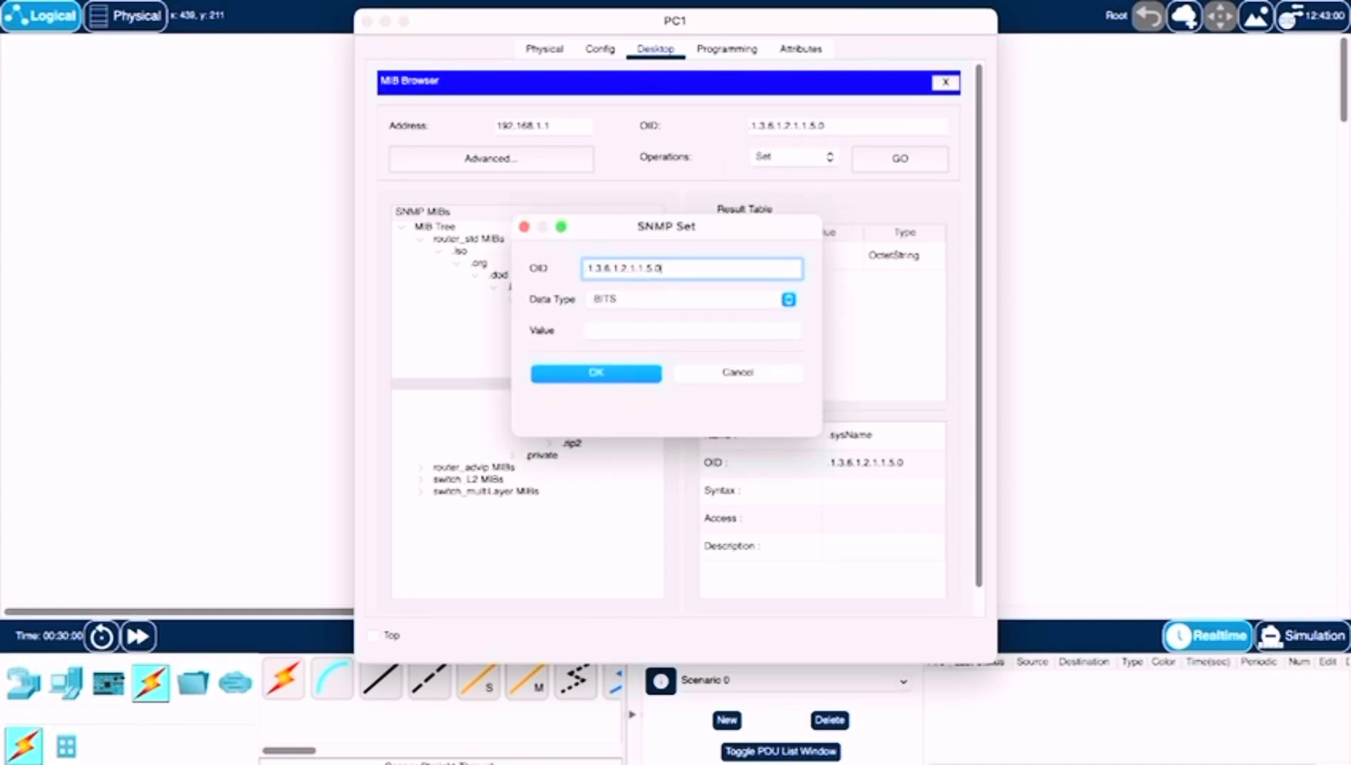
- Set .sysName to Router_Utama_Keren using the OctetString data type and confirm the SNMP Set
click(681, 296)
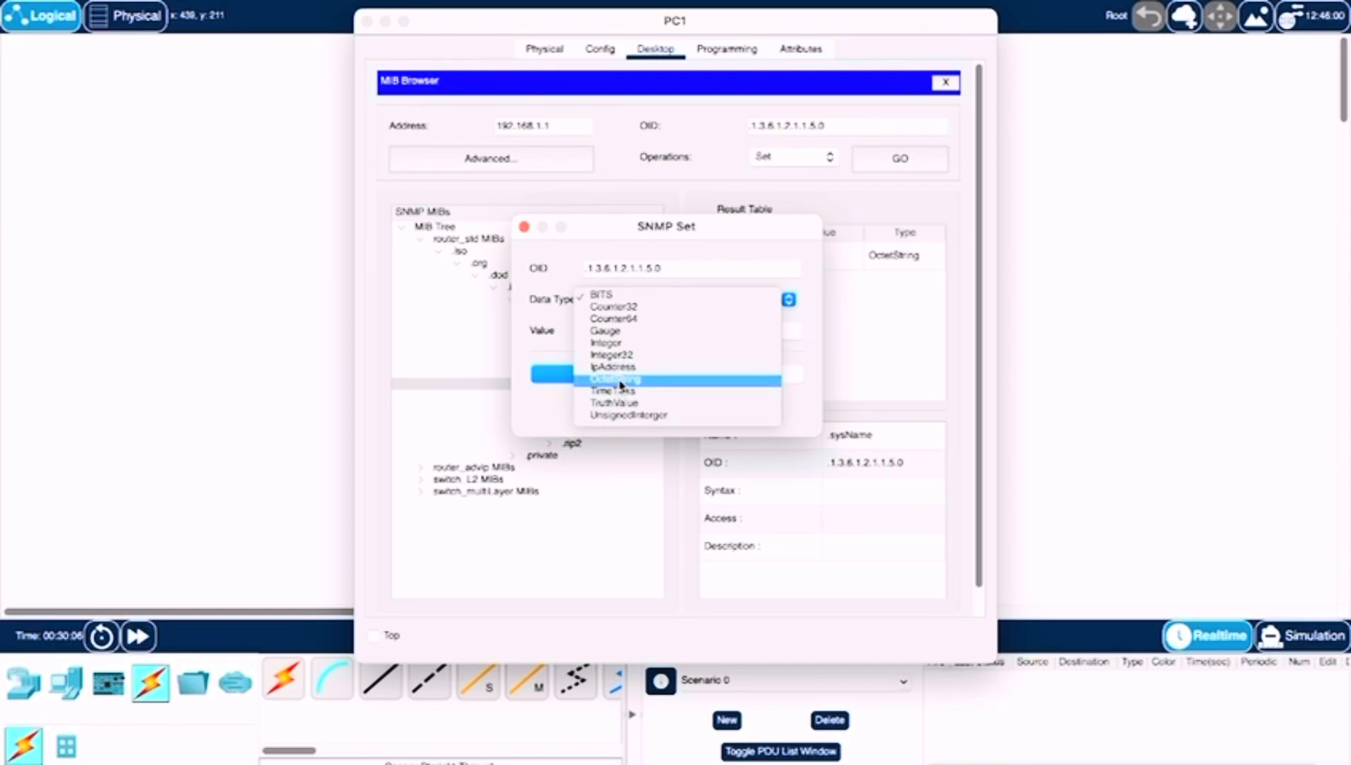
click(646, 384)
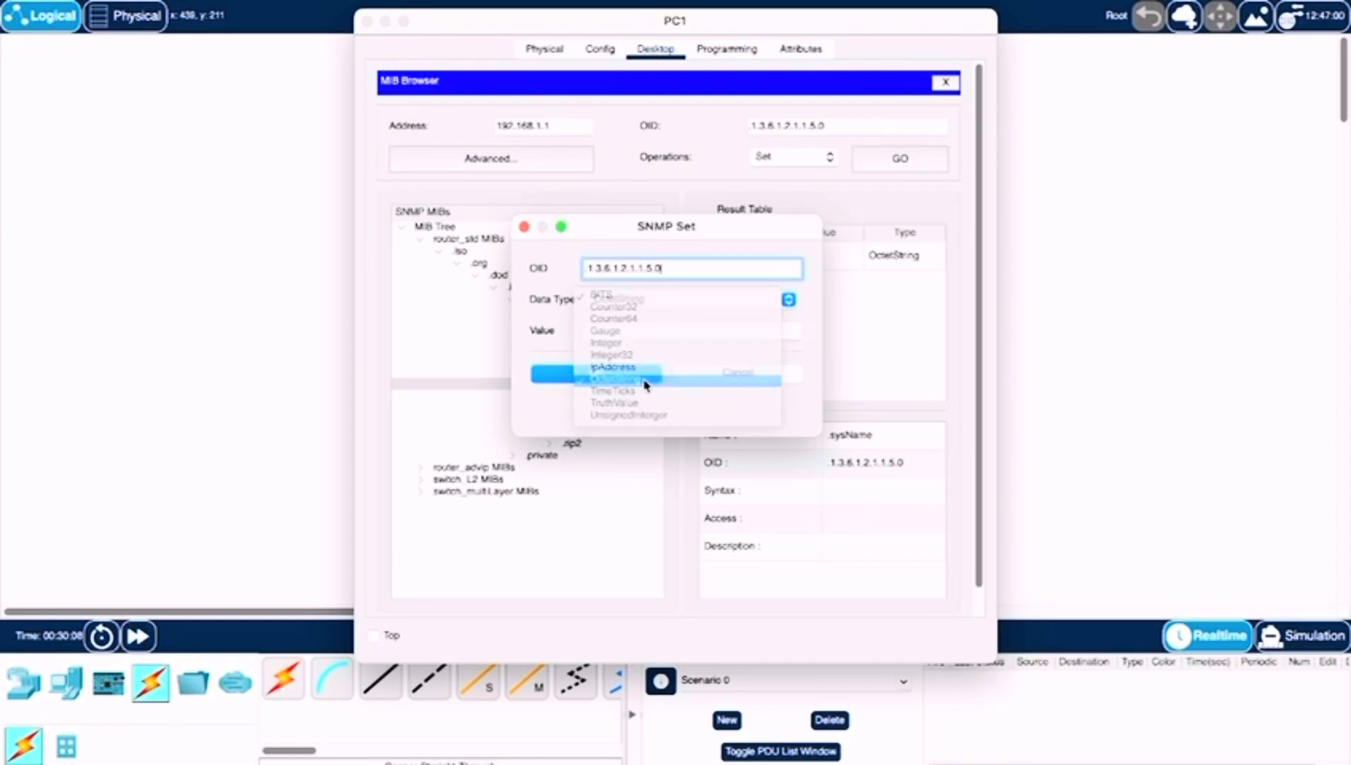
click(632, 329)
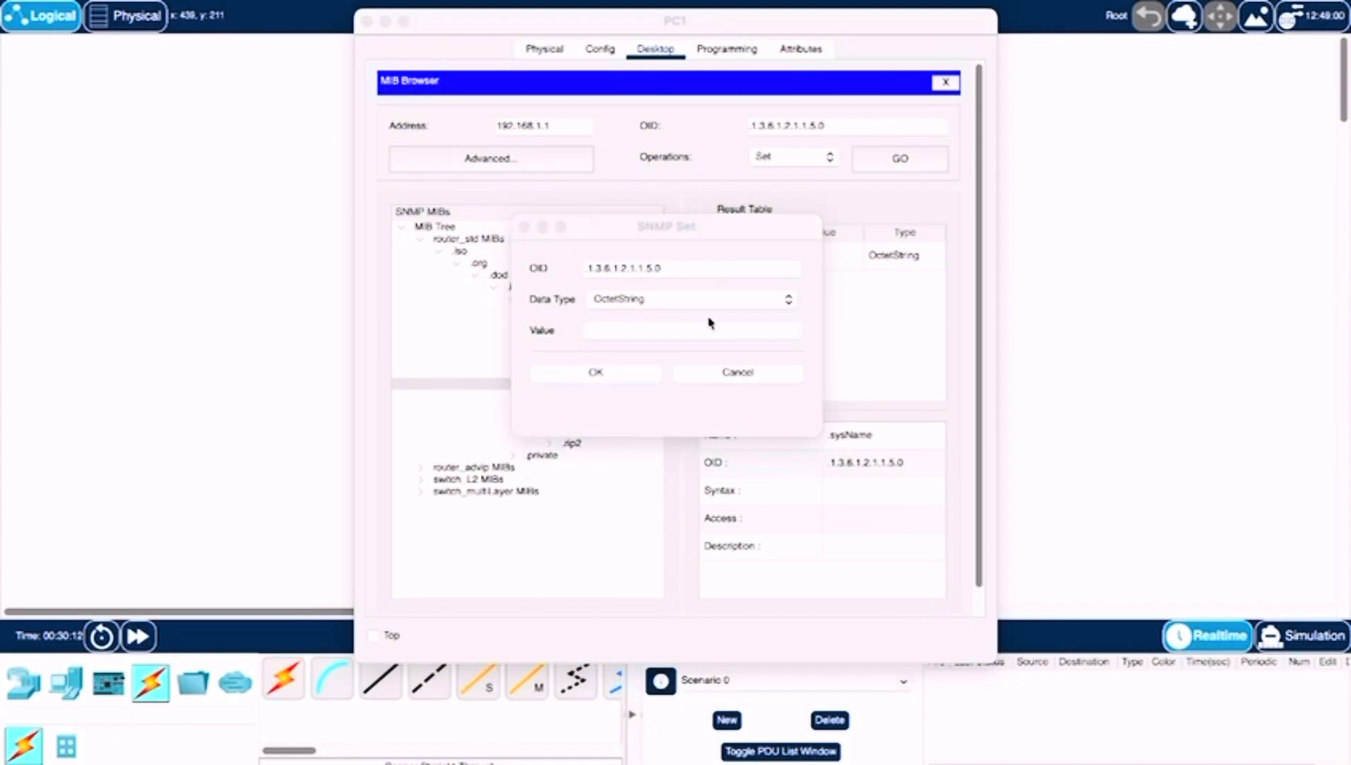
click(676, 336)
text(Router_Utama_Keren)
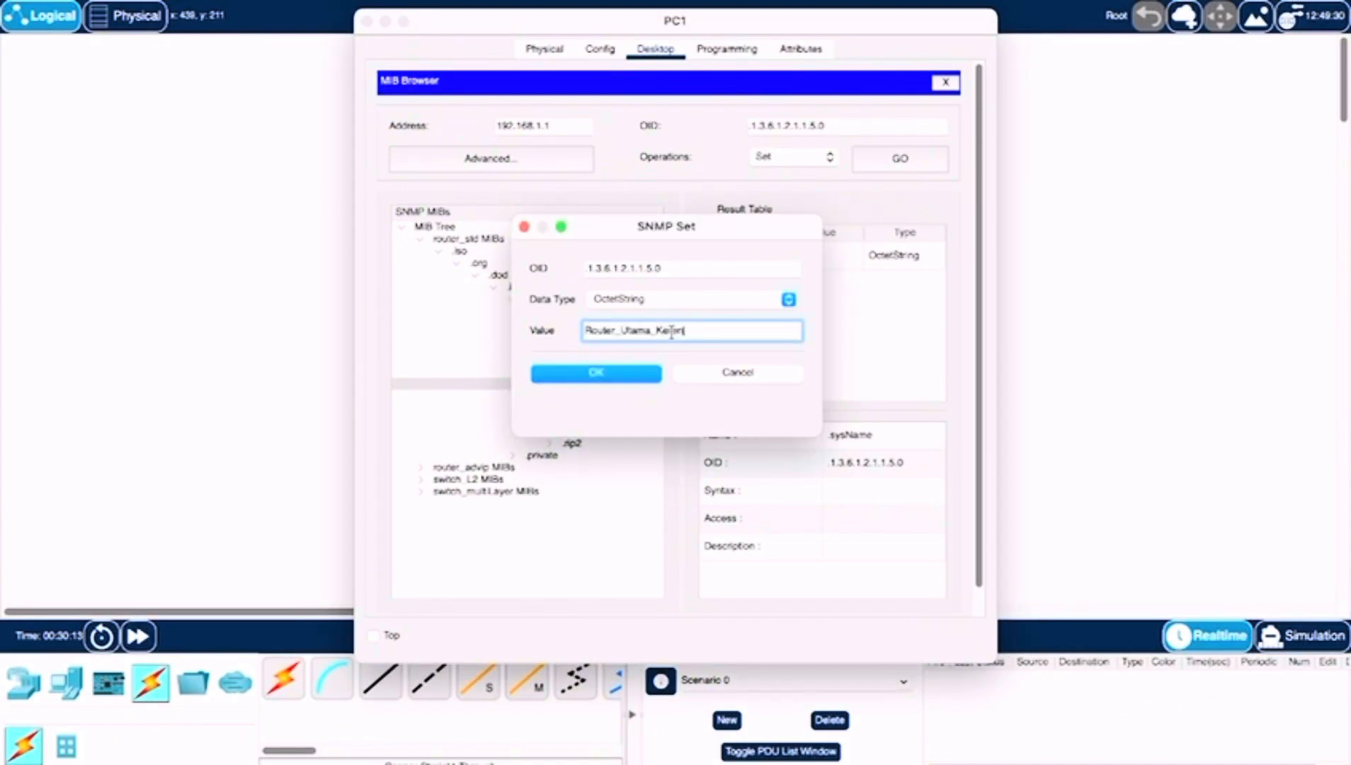
click(595, 376)
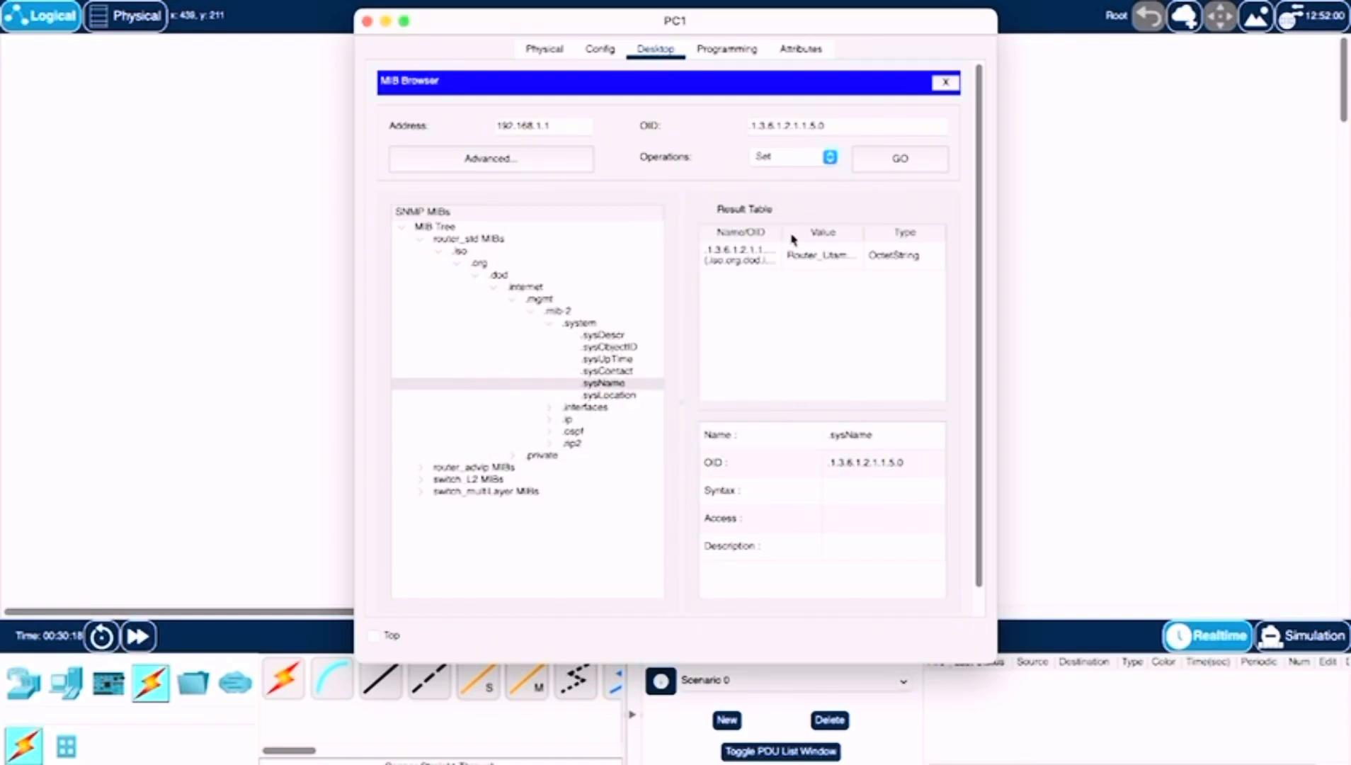
scroll(777, 303, down, 2)
scroll(778, 304, up, 2)
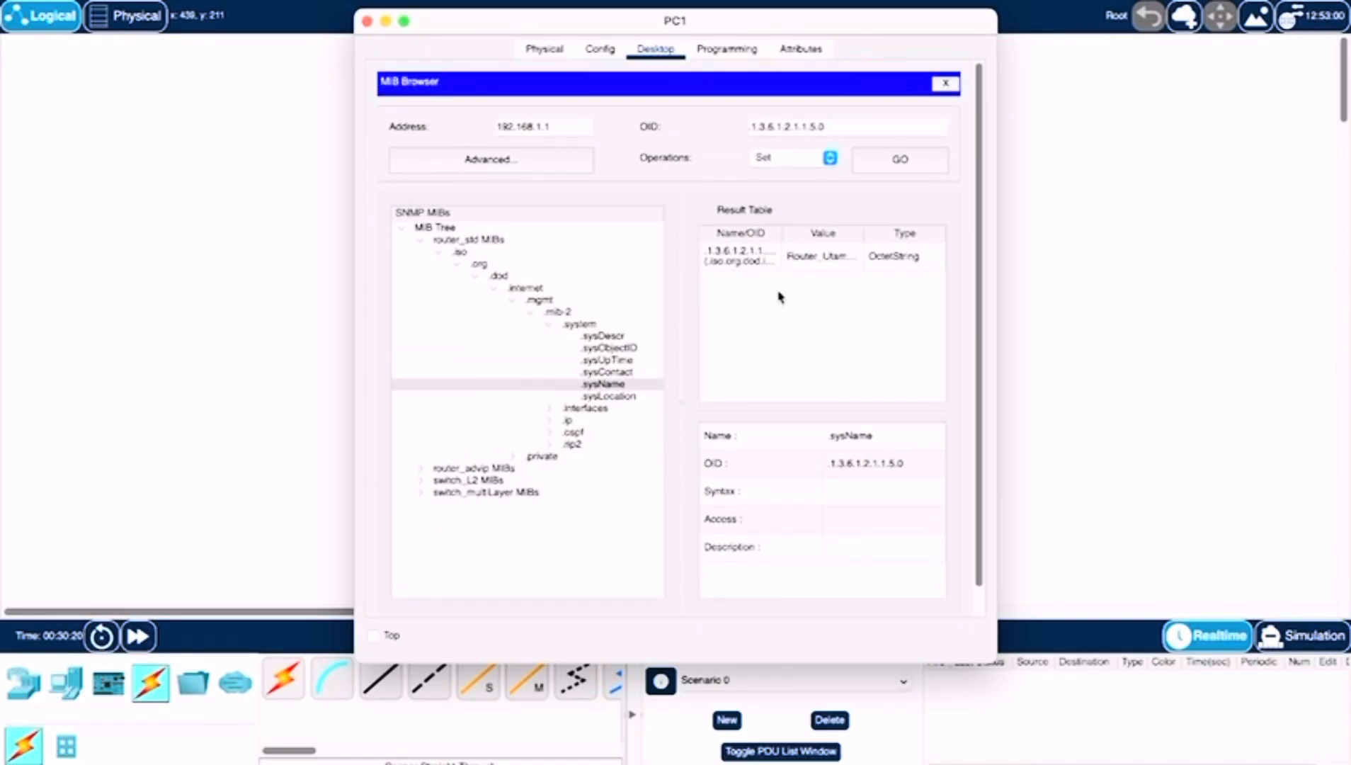
- Close PC1's MIB Browser and device window, open Router1's command line and exit global configuration mode
click(945, 85)
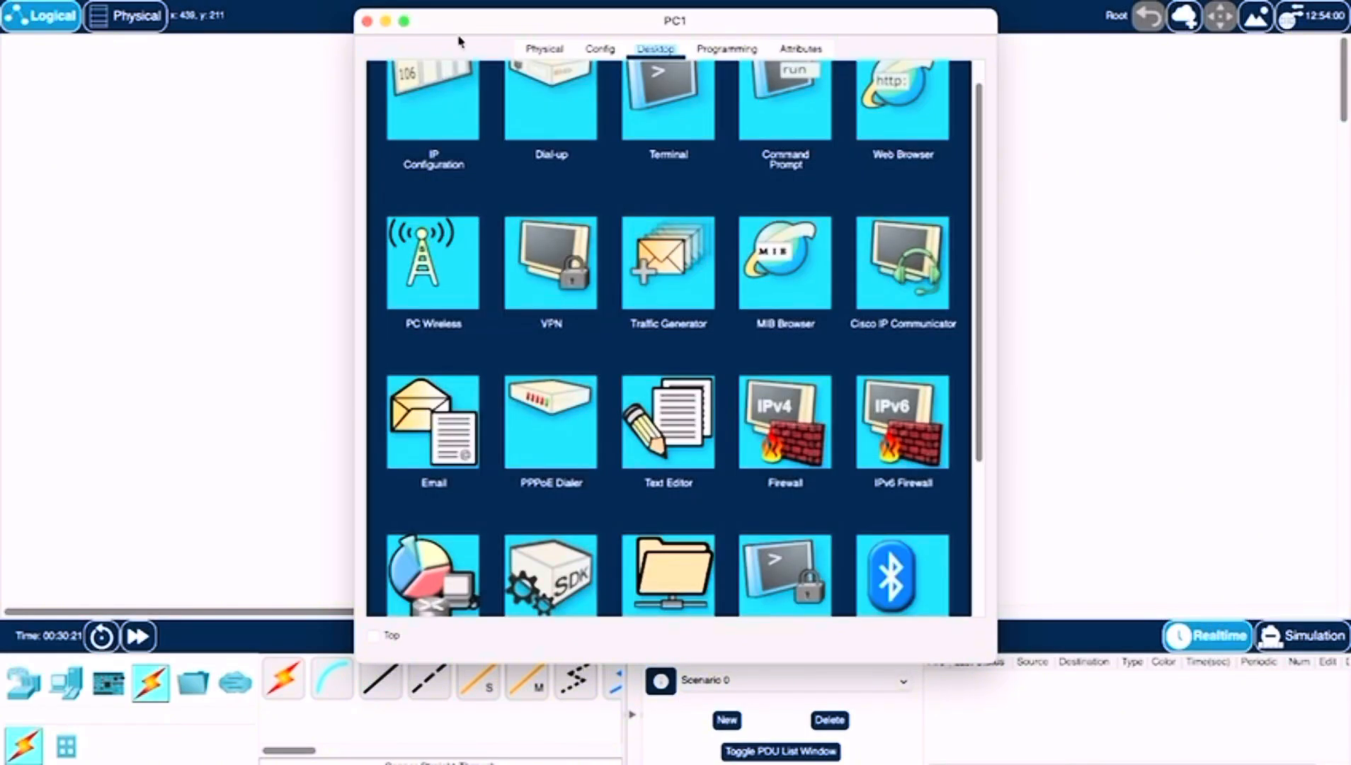
click(367, 21)
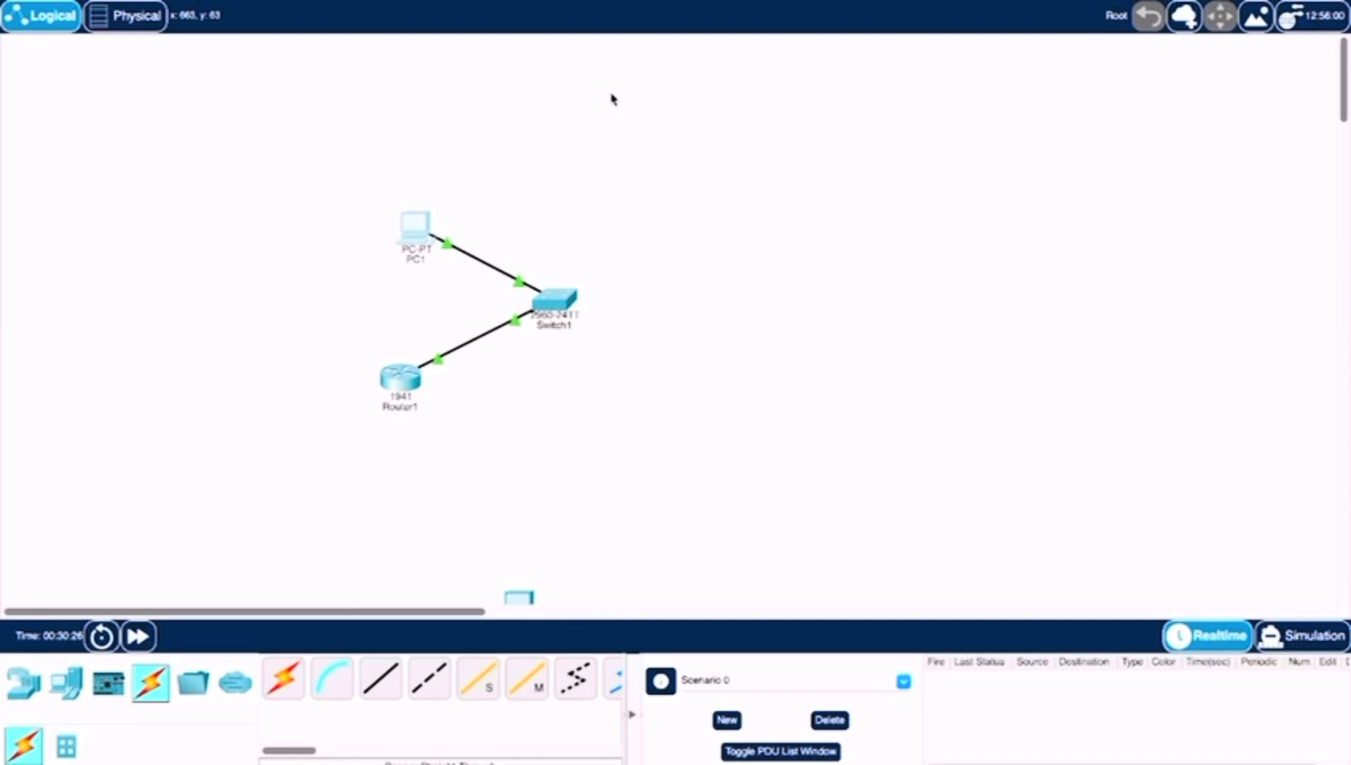
click(398, 386)
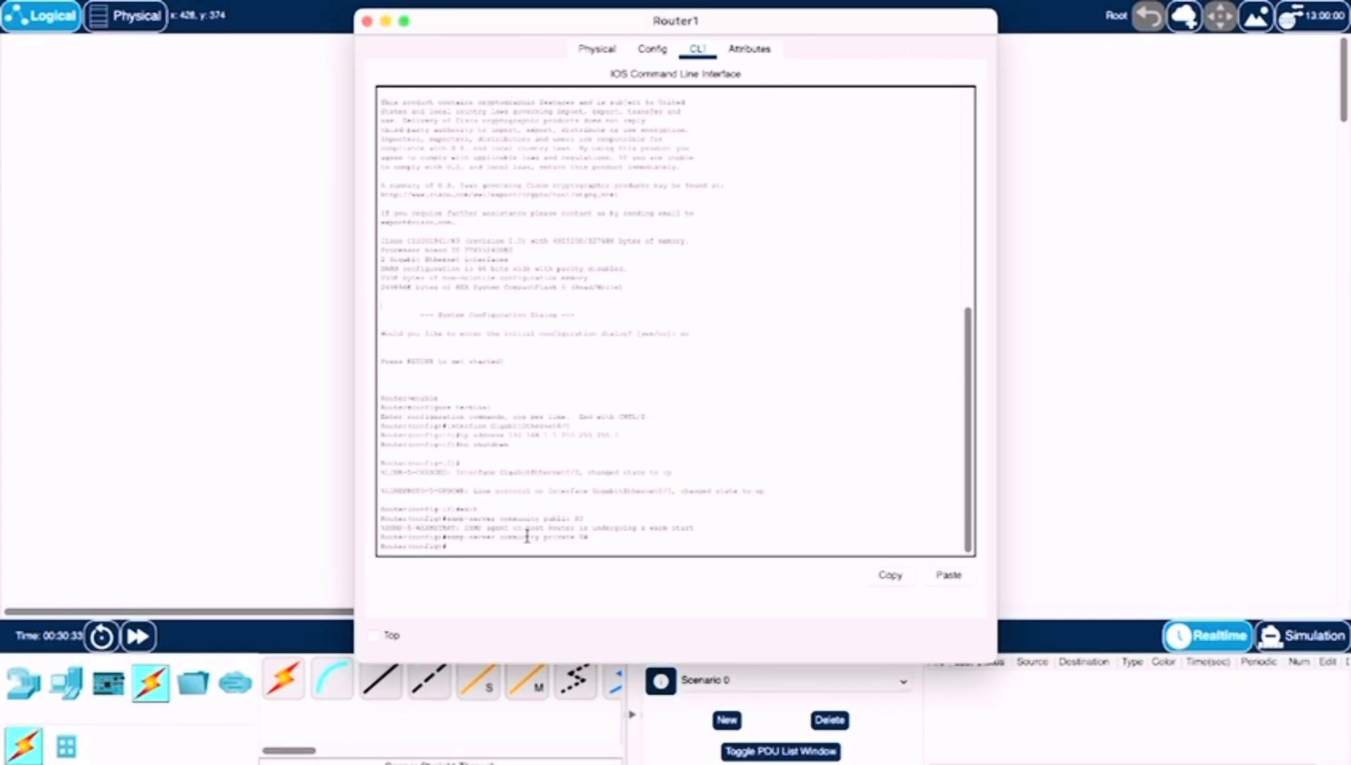
text(exit)
key(Return)
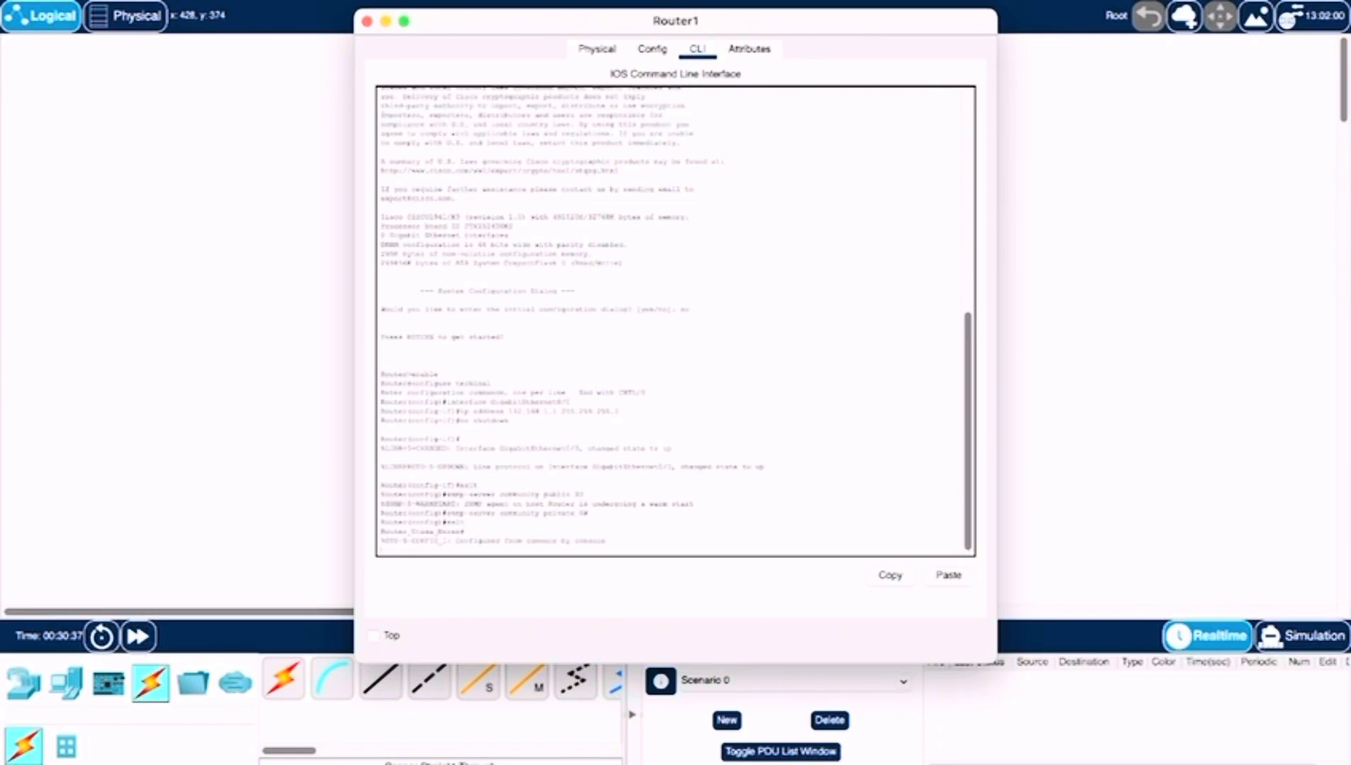
key(Return)
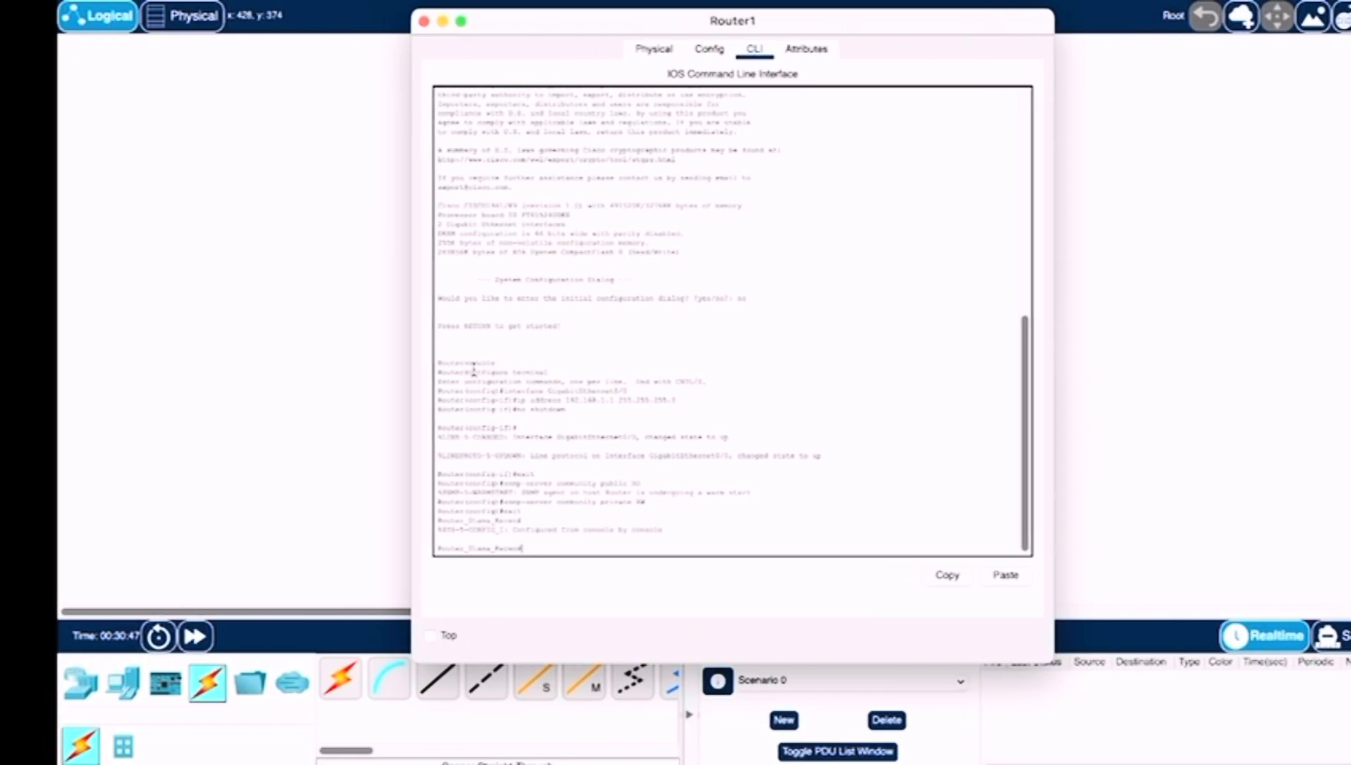
key(ctrl+Right)
key(ctrl+Left)
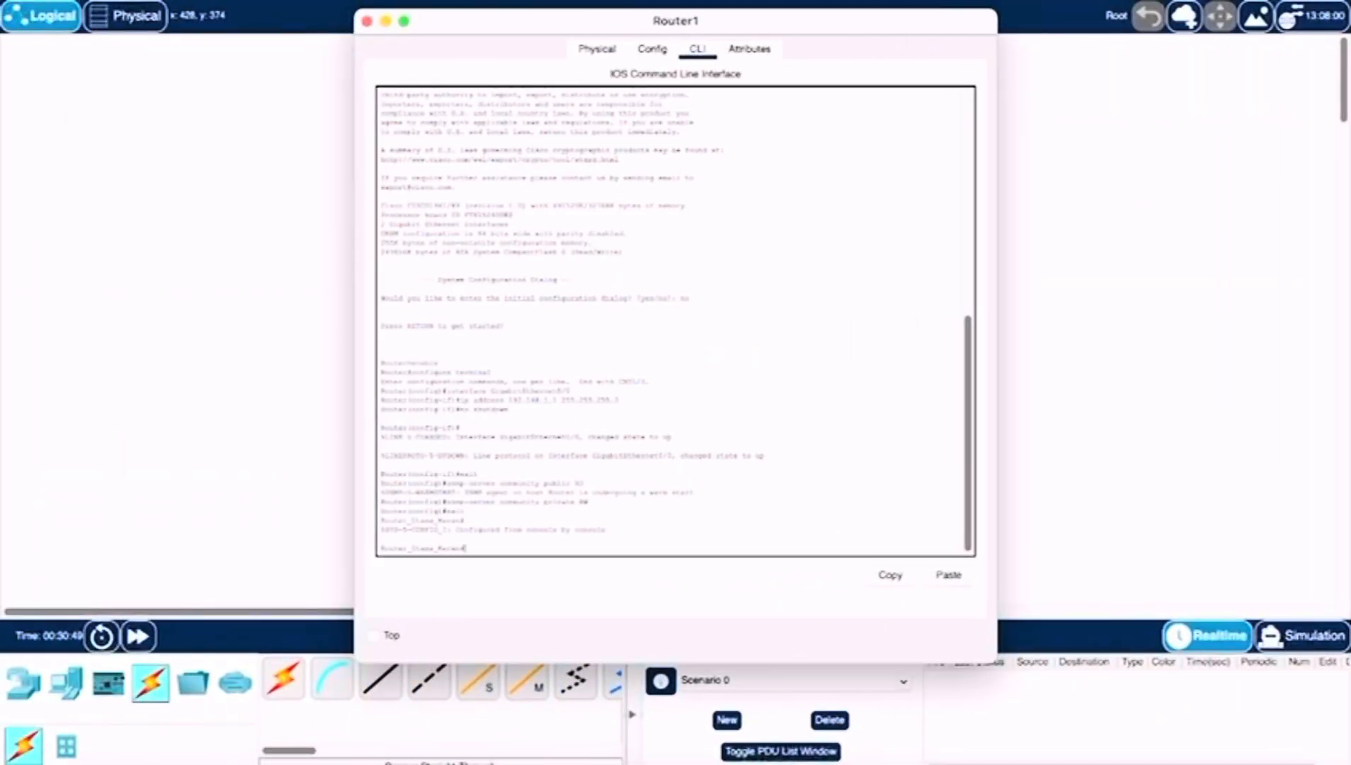